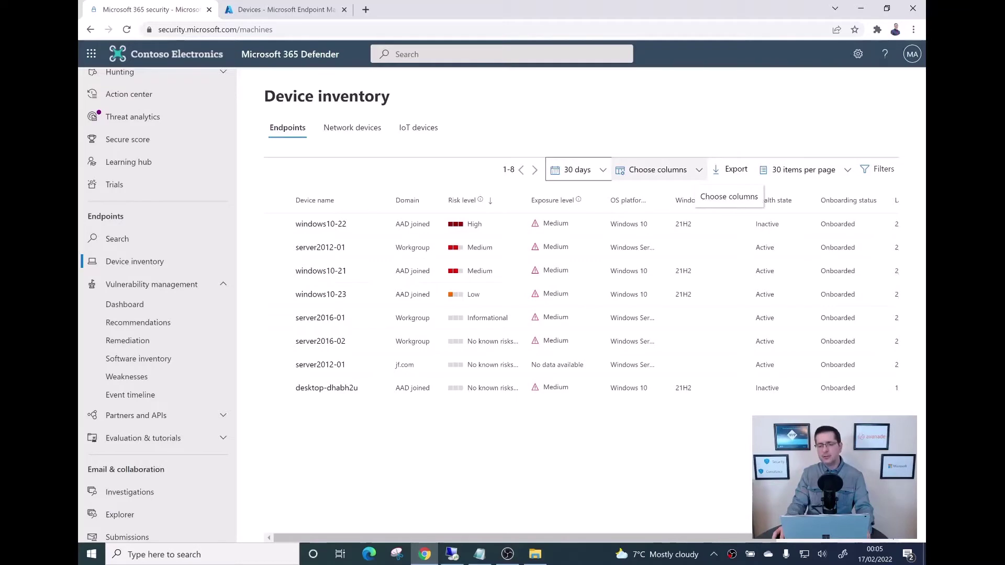
- Add the Tags column to the endpoint device inventory and check which tags the devices carry
{"action": "left_click", "coordinate": [658, 170]}
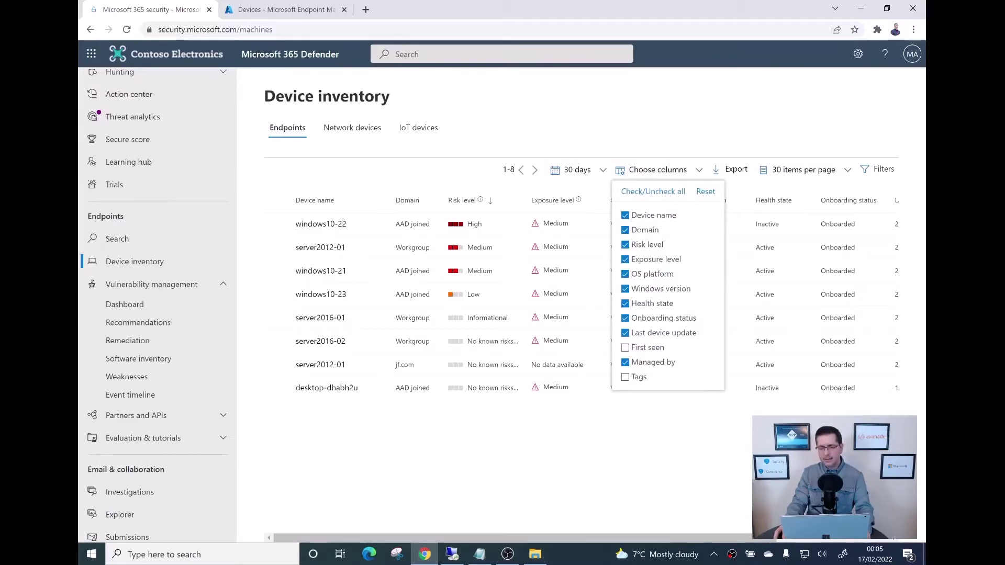
{"action": "left_click", "coordinate": [625, 377]}
{"action": "key", "text": "Escape"}
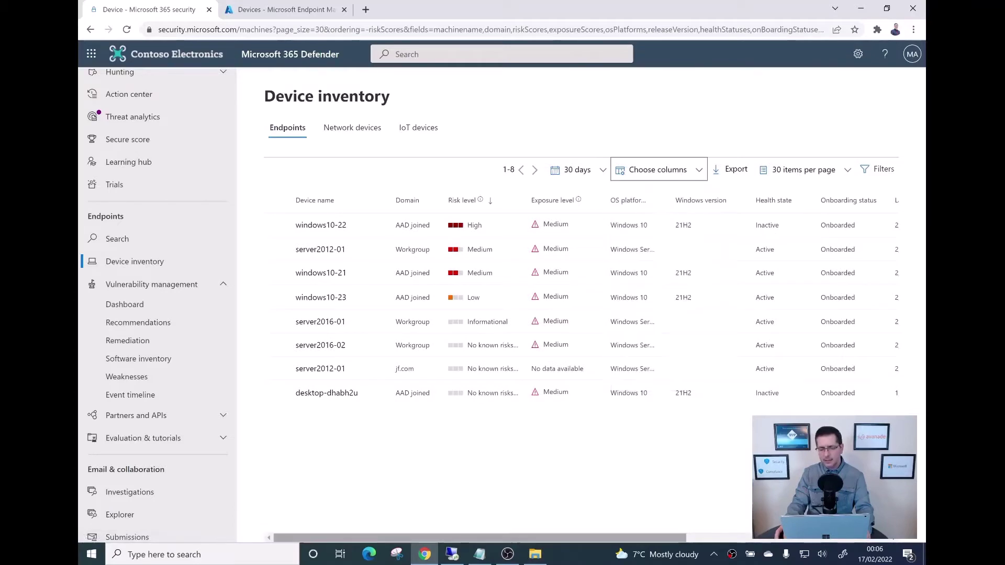
{"action": "left_click_drag", "start_coordinate": [480, 538], "coordinate": [683, 538]}
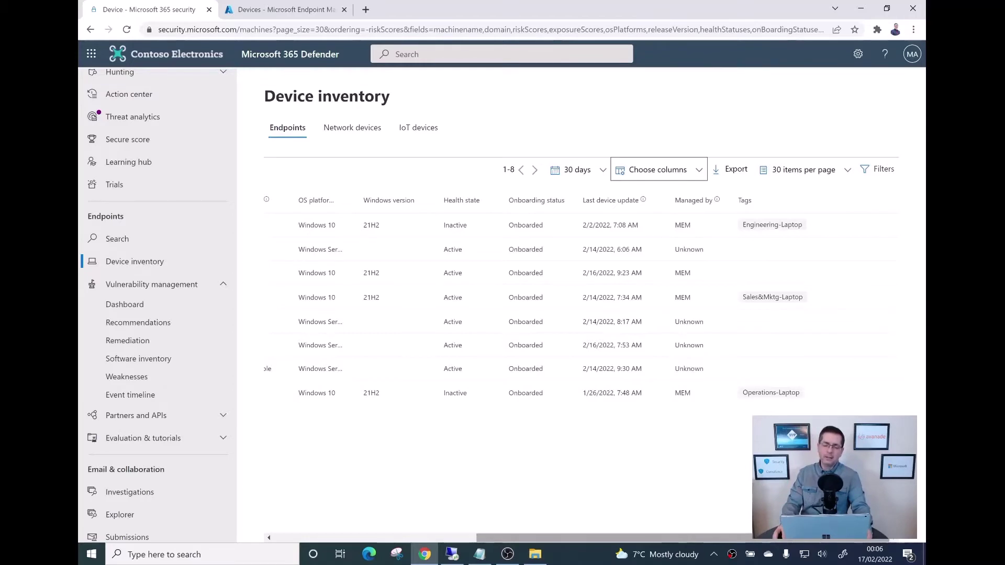
{"action": "left_click_drag", "start_coordinate": [683, 538], "coordinate": [480, 538]}
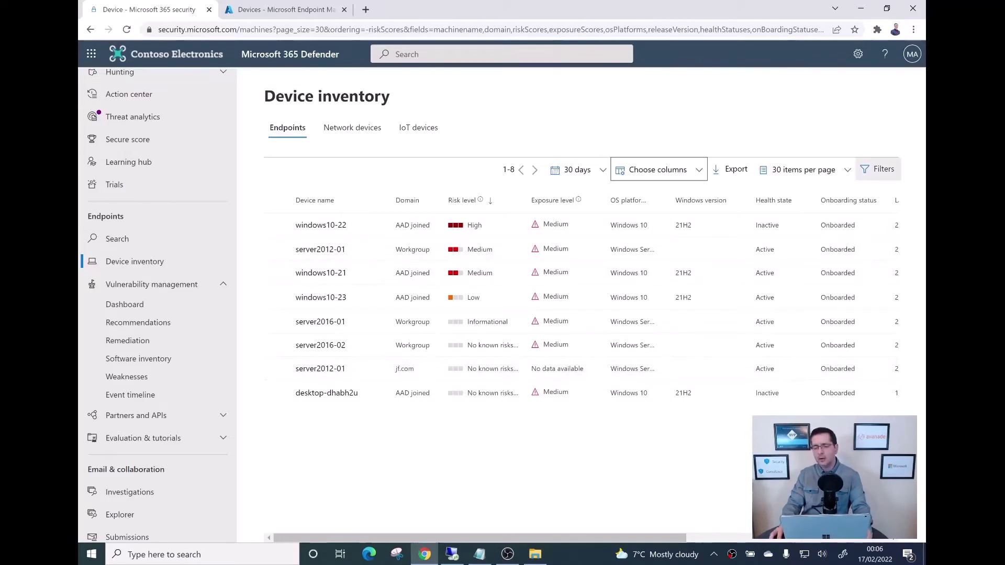
- Filter the device inventory to devices tagged Sales&Mktg-Laptop
{"action": "left_click", "coordinate": [877, 169]}
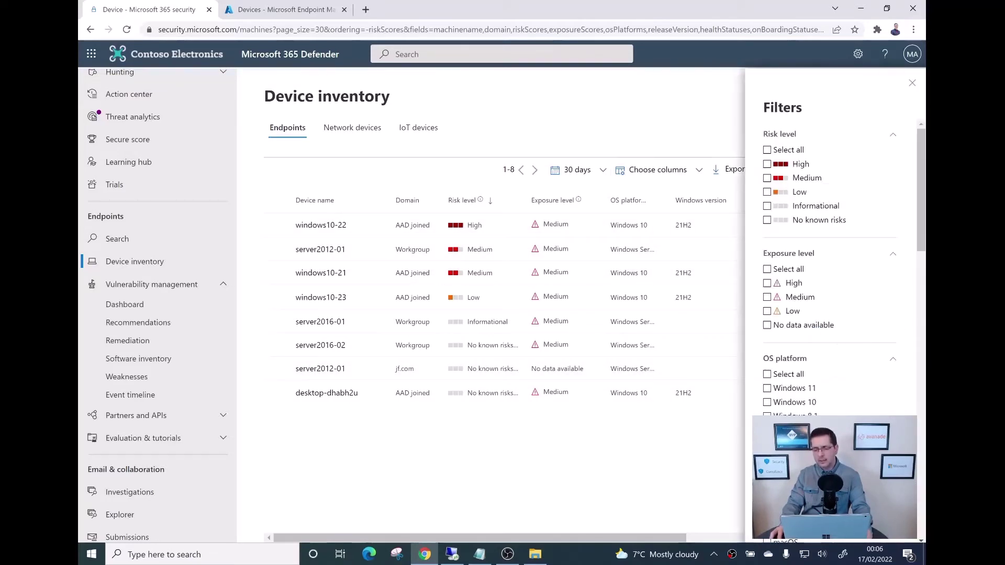
{"action": "scroll", "coordinate": [833, 261], "scroll_direction": "down", "scroll_amount": 5}
{"action": "scroll", "coordinate": [833, 262], "scroll_direction": "down", "scroll_amount": 8}
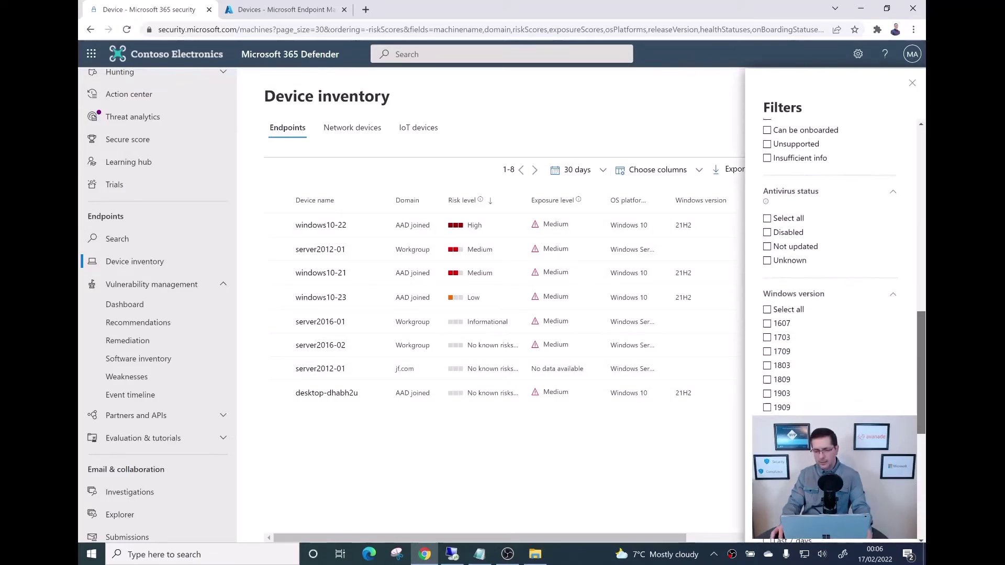
{"action": "scroll", "coordinate": [833, 262], "scroll_direction": "down", "scroll_amount": 10}
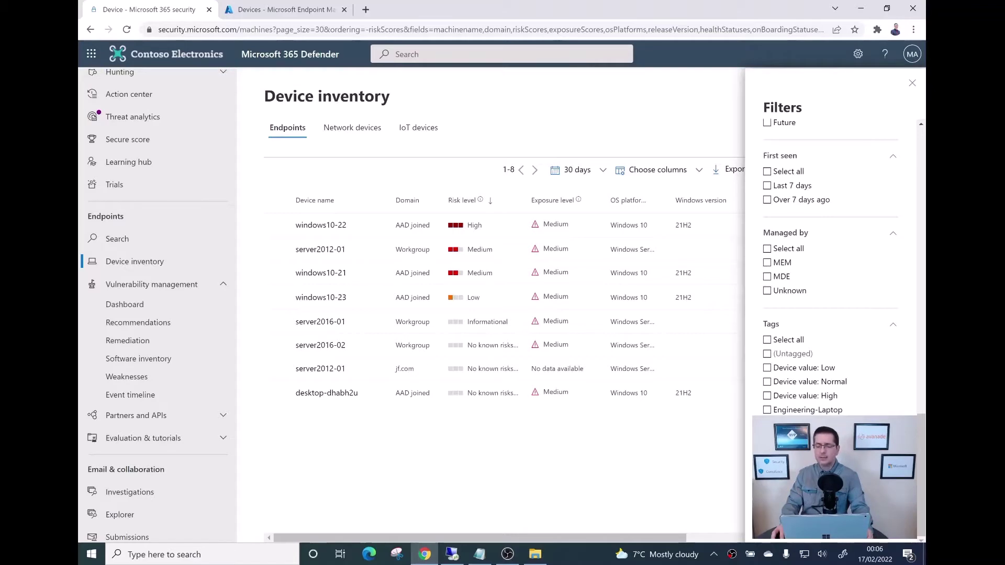
{"action": "left_click", "coordinate": [767, 424]}
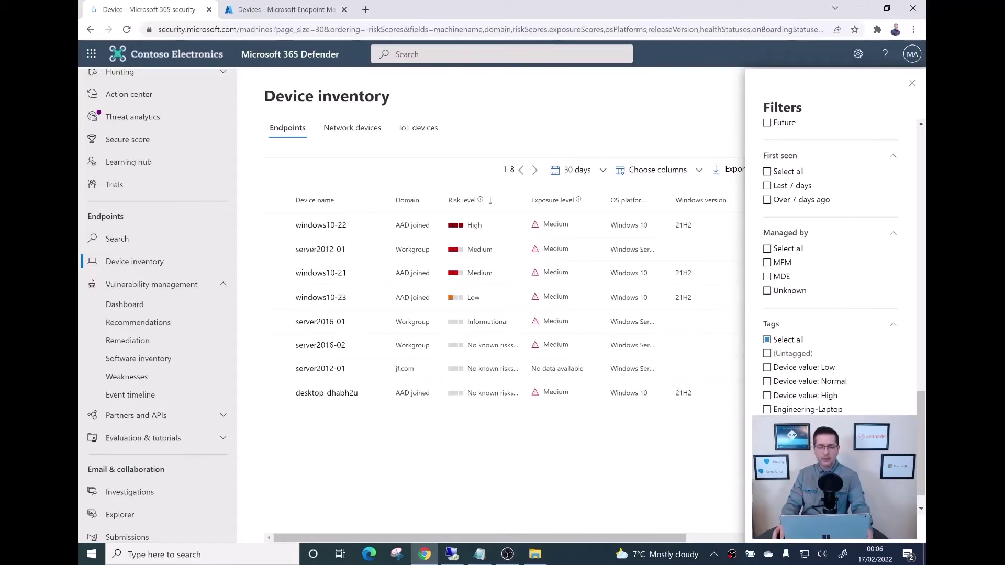
{"action": "key", "text": "Escape"}
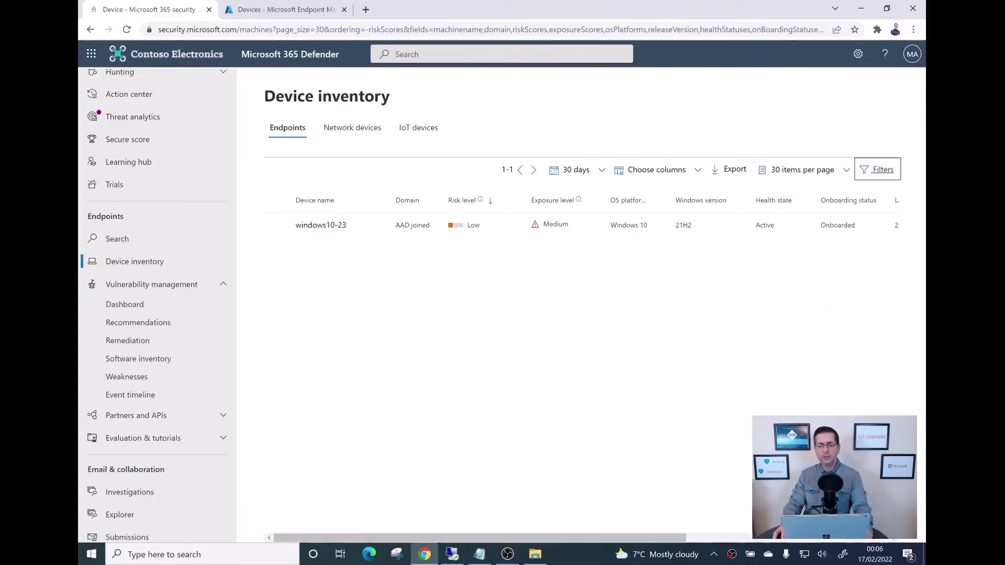
- Clear the tag filter from the device inventory and close the filter settings
{"action": "left_click", "coordinate": [878, 169]}
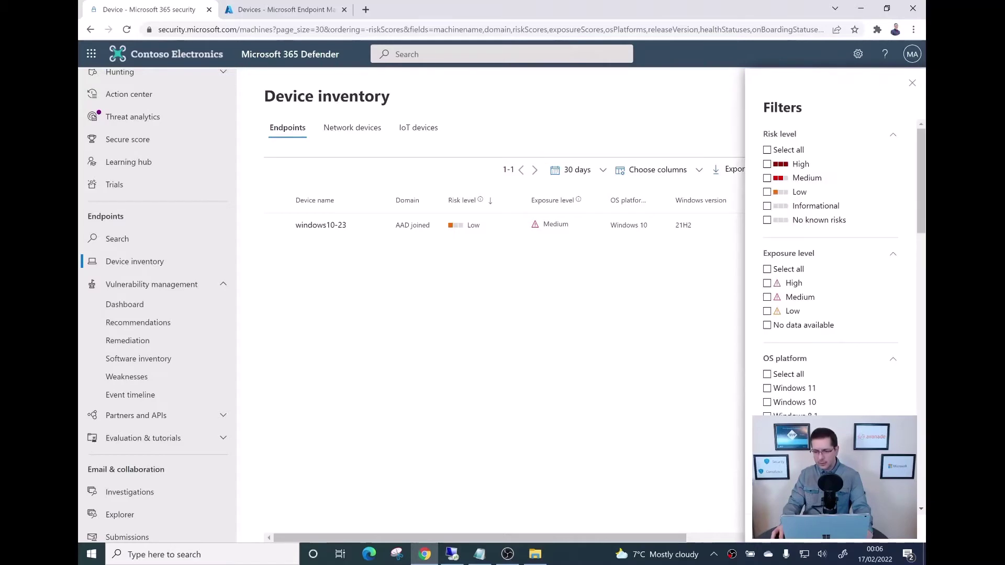
{"action": "scroll", "coordinate": [833, 267], "scroll_direction": "down", "scroll_amount": 12}
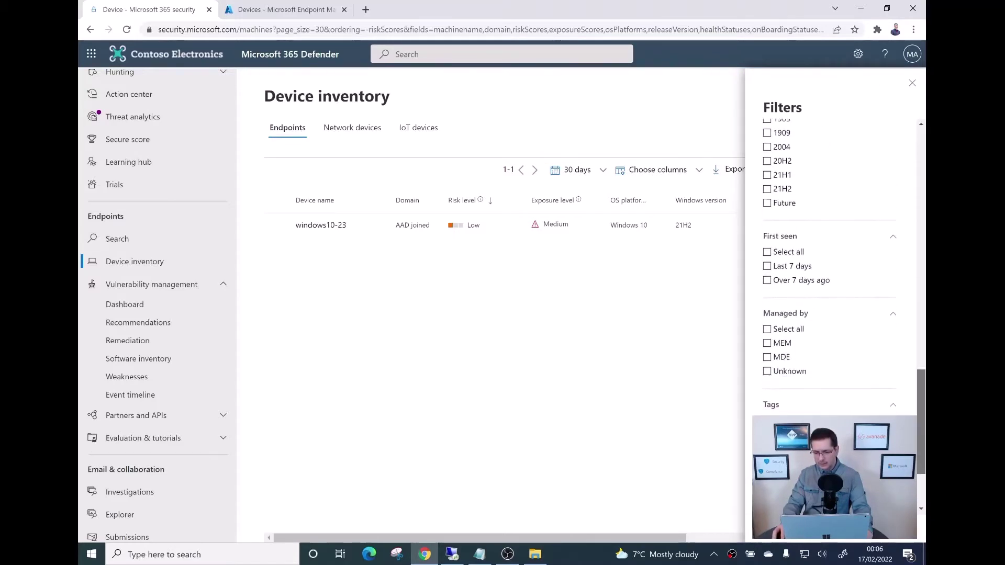
{"action": "scroll", "coordinate": [833, 267], "scroll_direction": "down", "scroll_amount": 1}
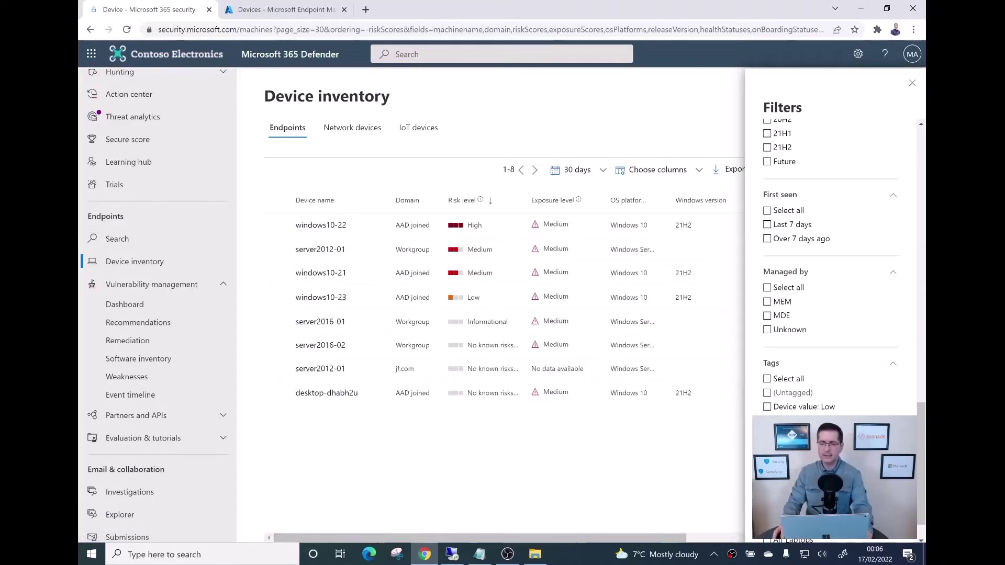
{"action": "key", "text": "Escape"}
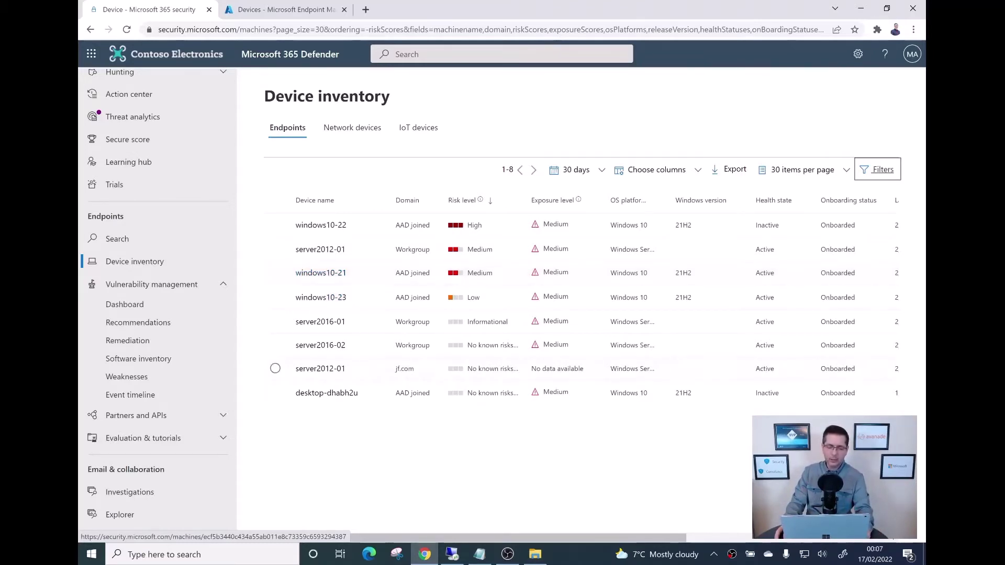
- Switch to Notepad to review the DeviceTagging/Group OMA-URI path and the IT-Laptop tag value, and minimise it
{"action": "key", "text": "alt+Tab"}
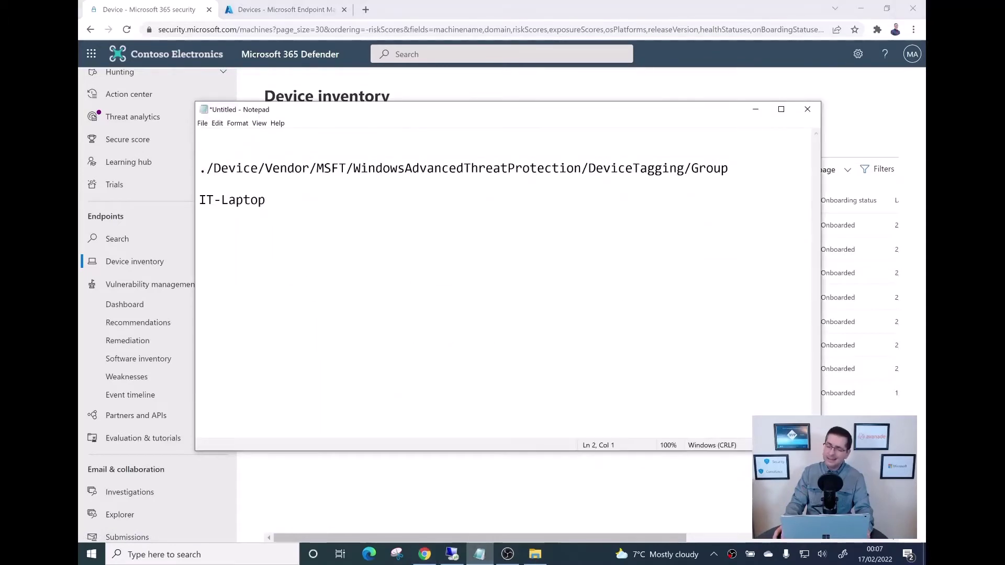
{"action": "left_click_drag", "start_coordinate": [728, 168], "coordinate": [199, 168]}
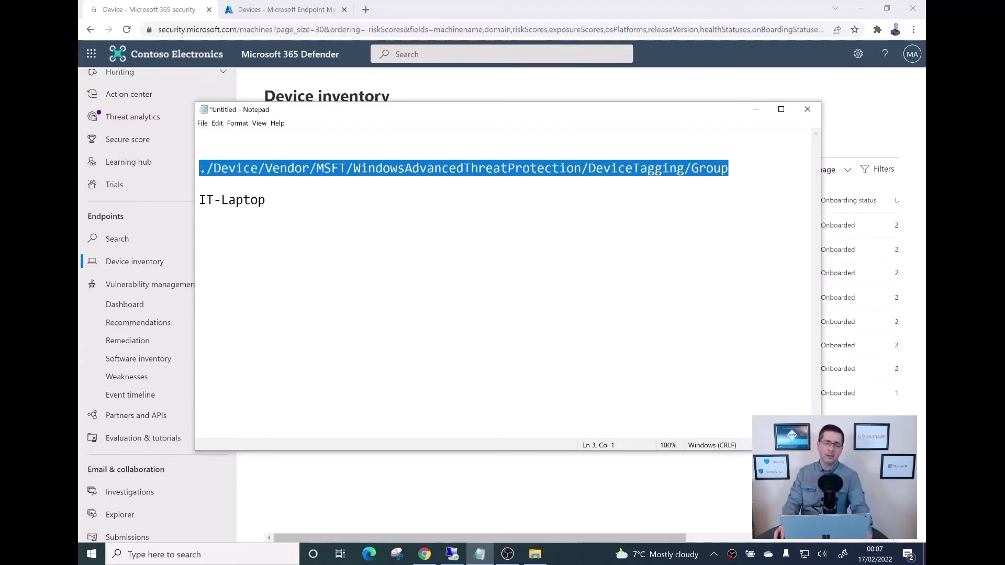
{"action": "left_click_drag", "start_coordinate": [265, 200], "coordinate": [199, 200]}
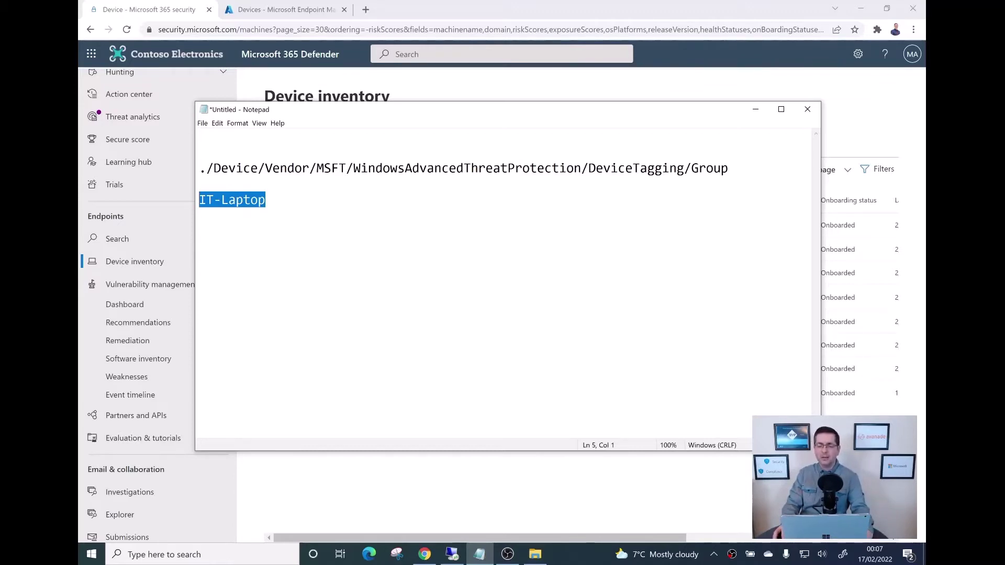
{"action": "left_click", "coordinate": [729, 168]}
{"action": "left_click_drag", "start_coordinate": [729, 168], "coordinate": [199, 168]}
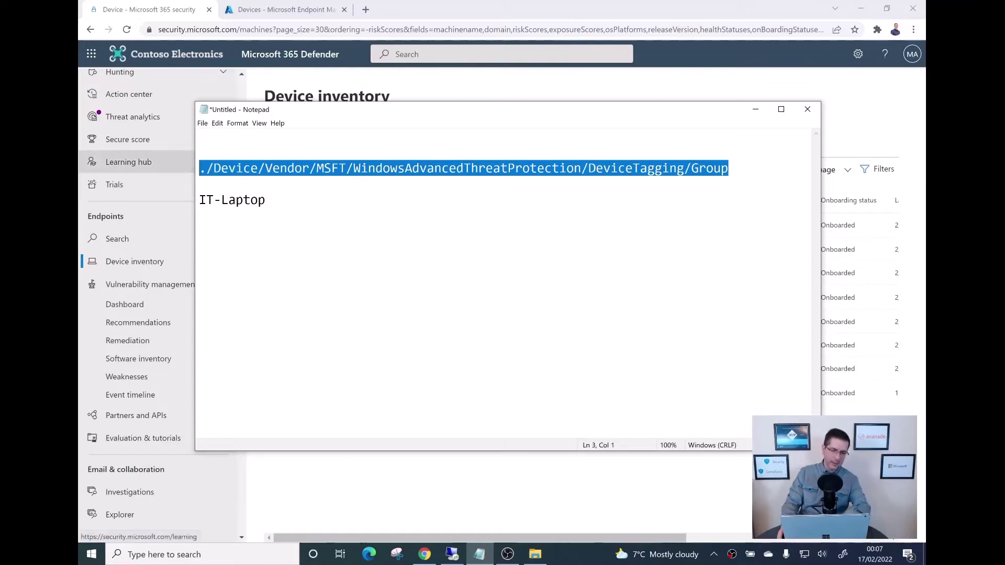
{"action": "left_click", "coordinate": [756, 108]}
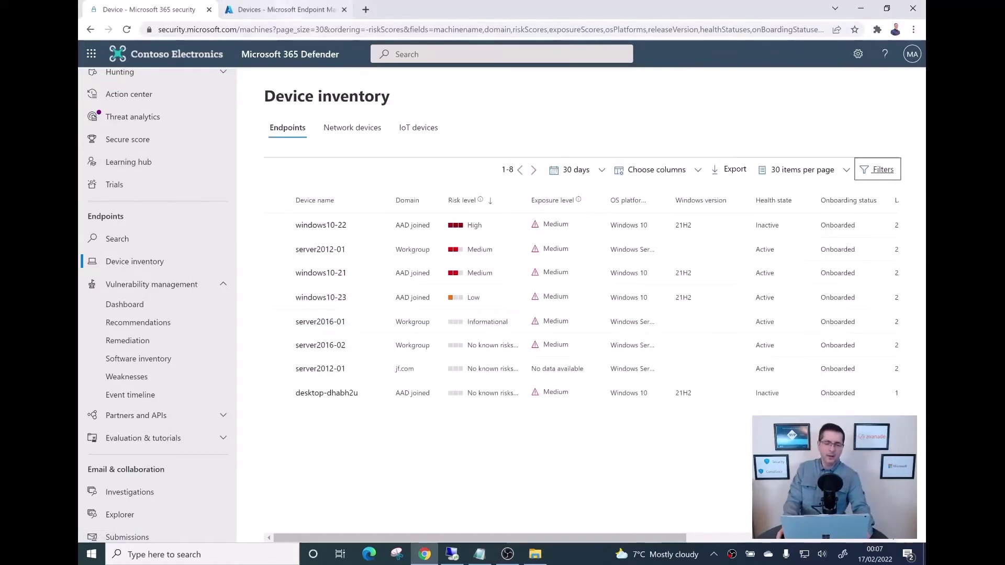
- Switch to the Microsoft Endpoint Manager admin center and open the configuration profiles for devices
{"action": "key", "text": "ctrl+Tab"}
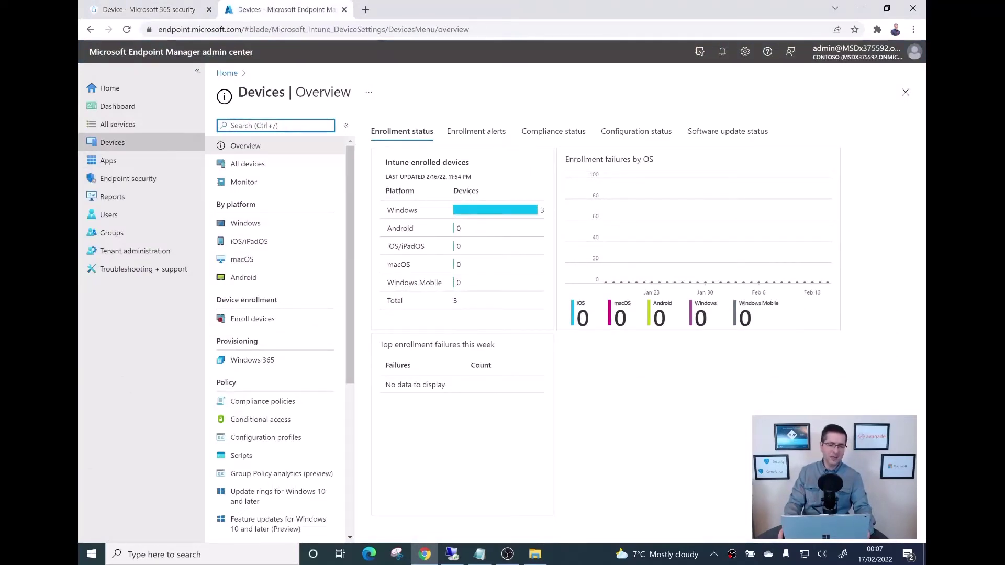
{"action": "left_click", "coordinate": [113, 142]}
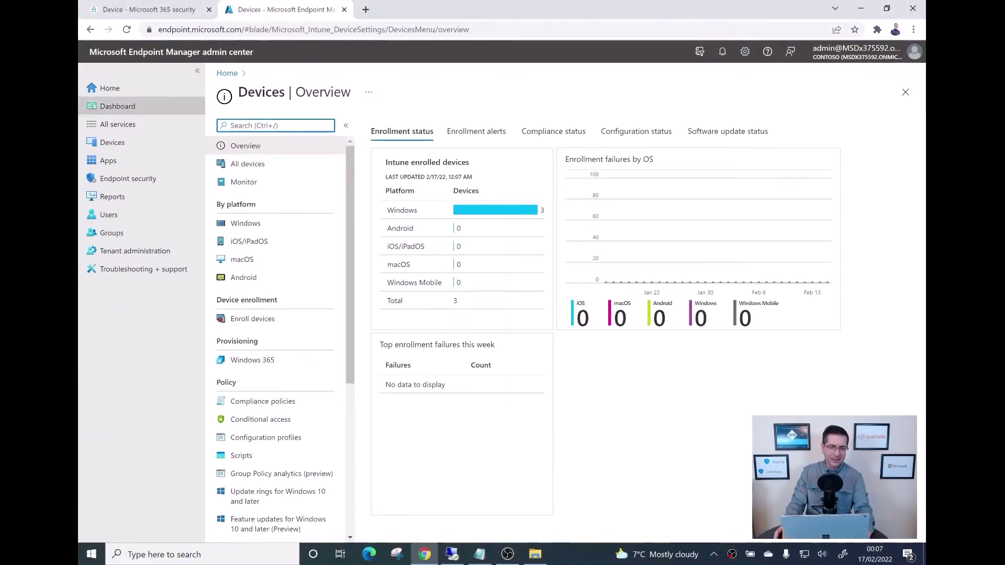
{"action": "left_click", "coordinate": [112, 142]}
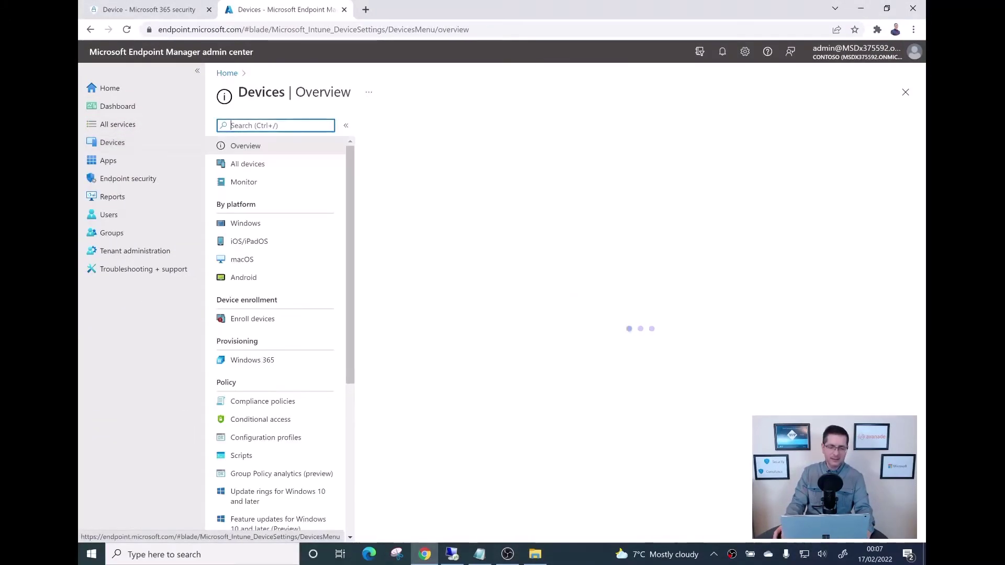
{"action": "left_click_drag", "start_coordinate": [350, 183], "coordinate": [350, 185]}
{"action": "scroll", "coordinate": [267, 287], "scroll_direction": "down", "scroll_amount": 3}
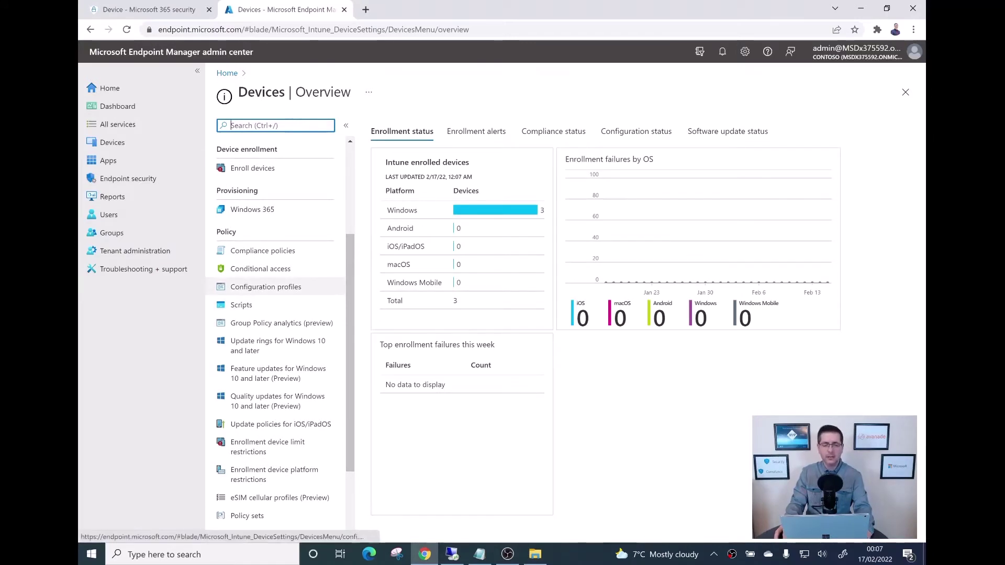
{"action": "left_click", "coordinate": [266, 287]}
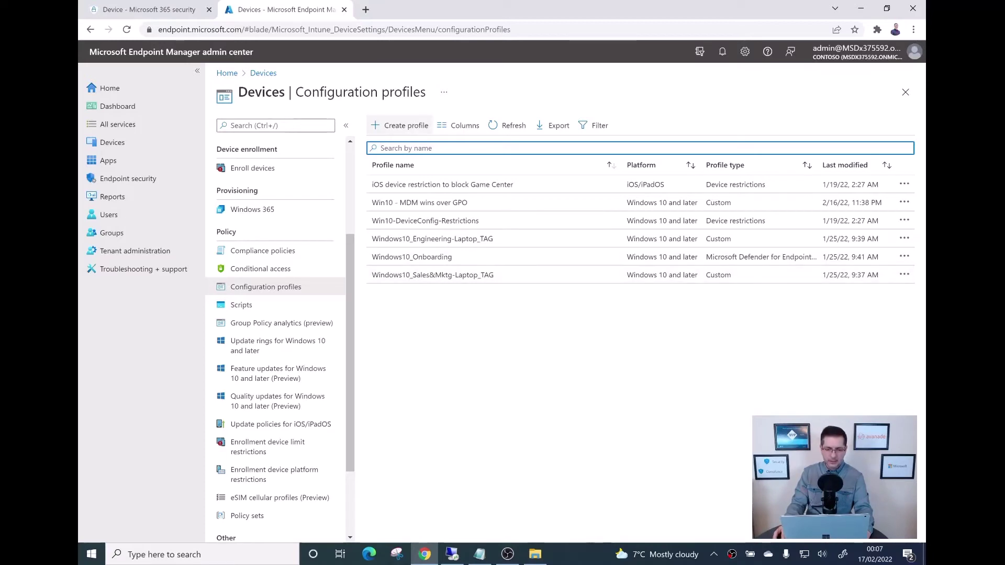
- Create a configuration profile for Windows 10 and later using the Custom template
{"action": "left_click", "coordinate": [404, 125]}
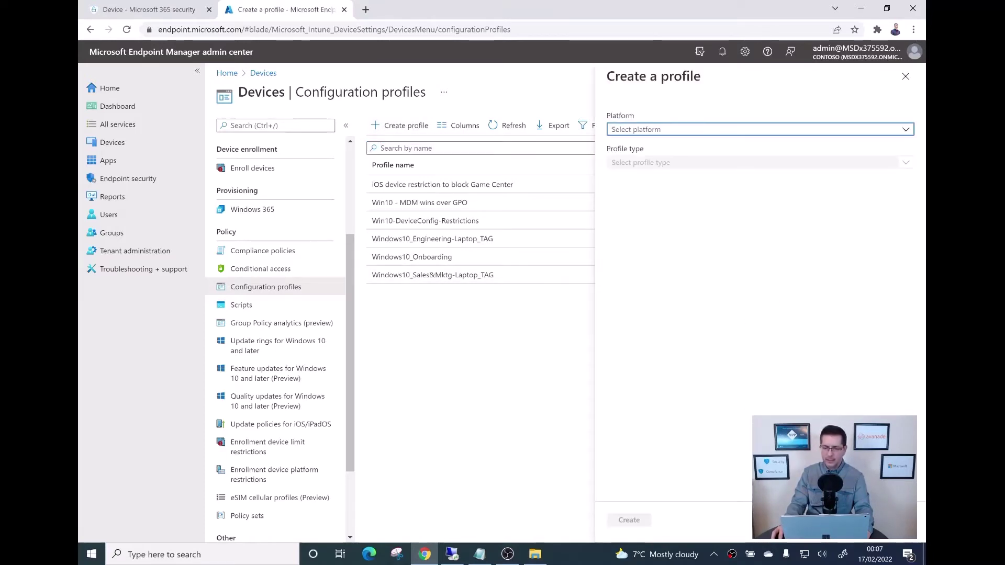
{"action": "left_click", "coordinate": [760, 130]}
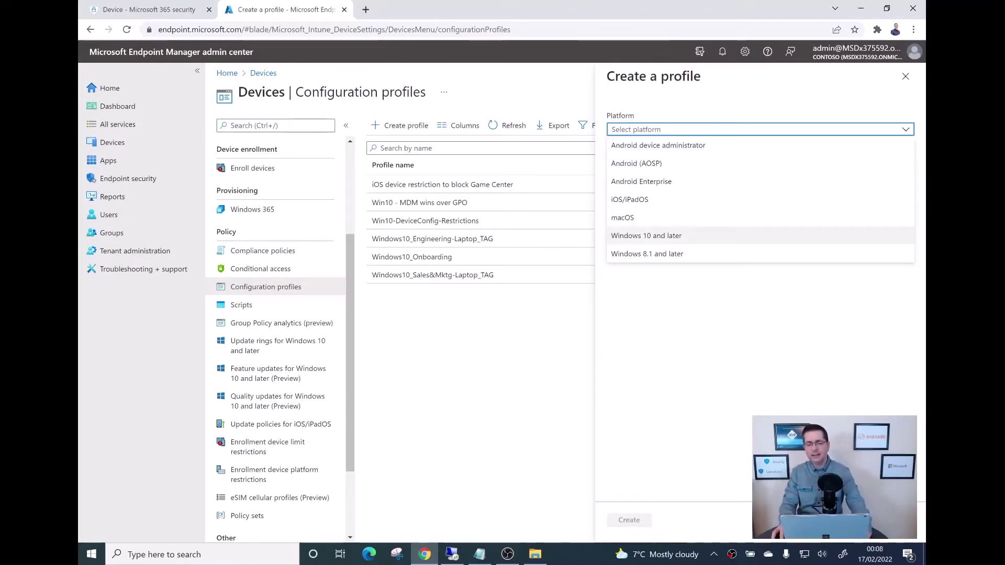
{"action": "left_click", "coordinate": [646, 236]}
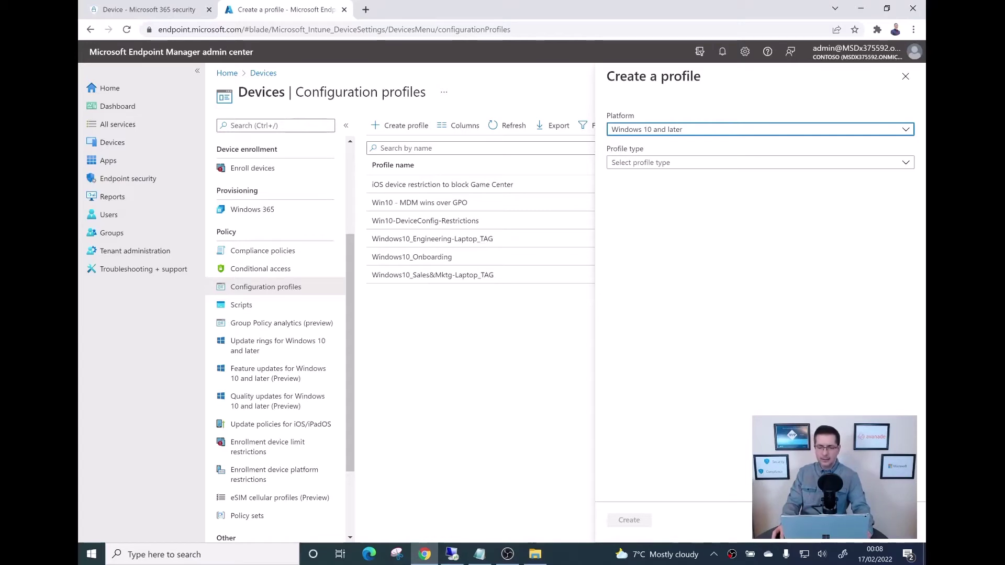
{"action": "left_click", "coordinate": [759, 162]}
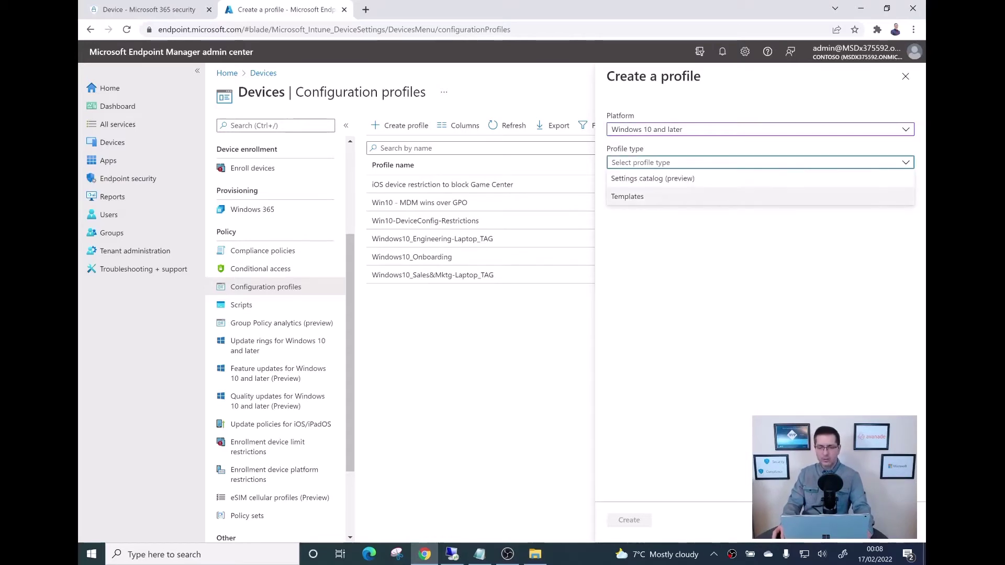
{"action": "key", "text": "Return"}
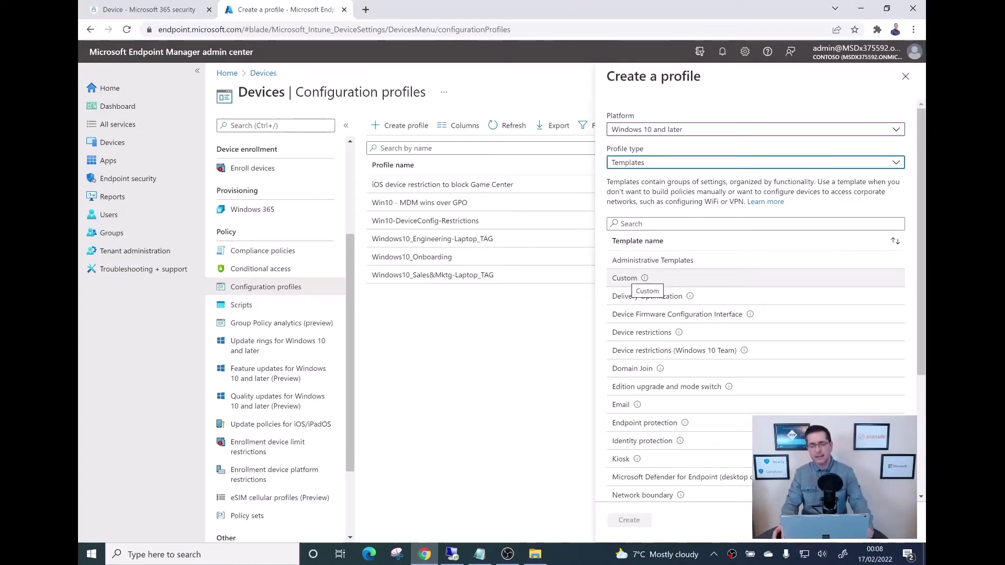
{"action": "left_click", "coordinate": [631, 278]}
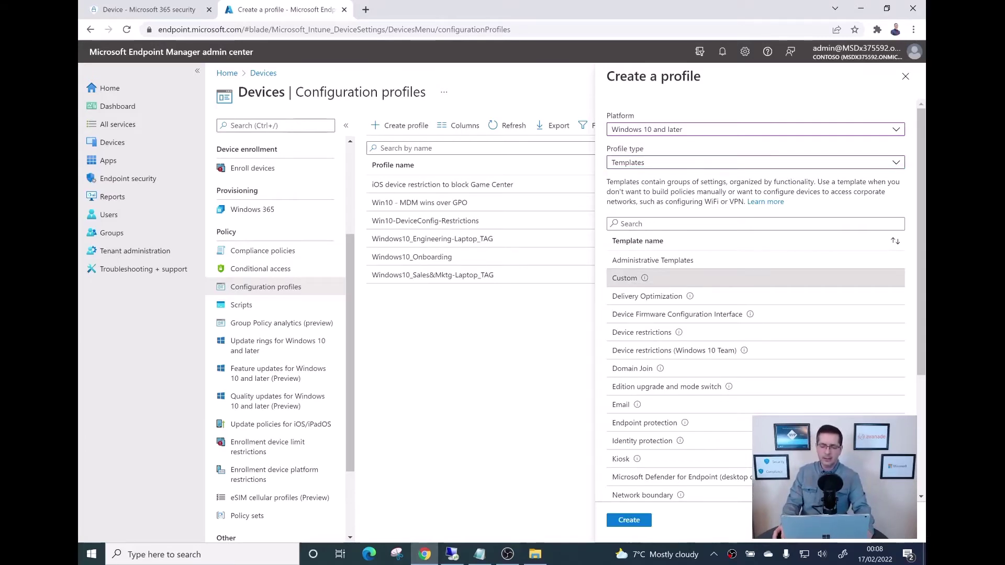
{"action": "left_click", "coordinate": [628, 520]}
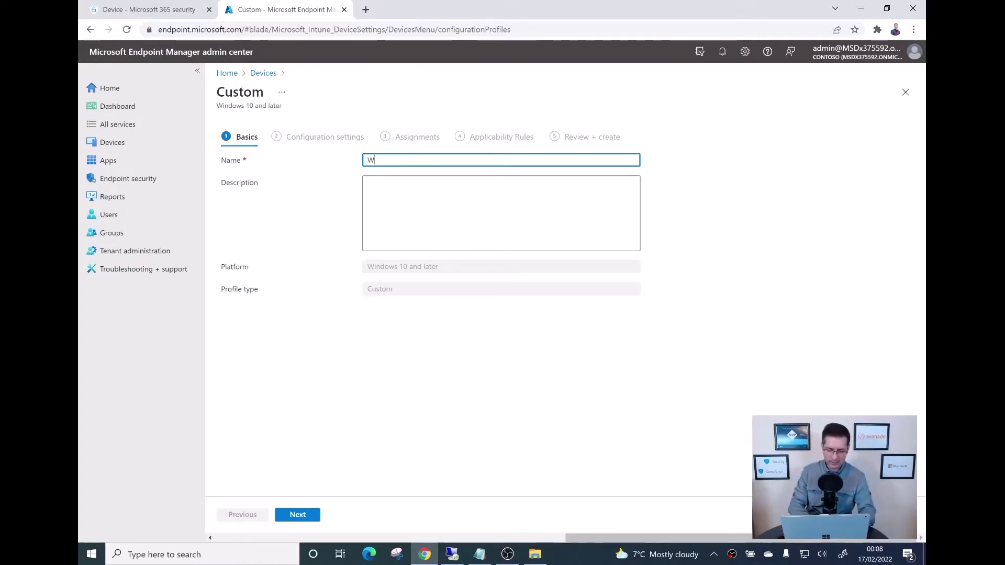
- Name the profile "Win10 - IT_Laptop_Tag" and continue to its configuration settings
{"action": "type", "text": "Win1"}
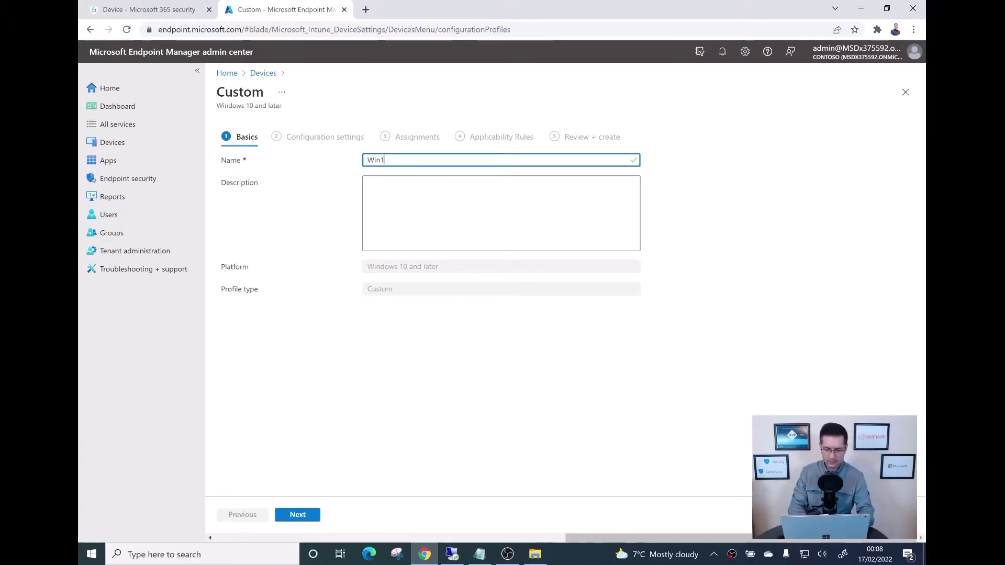
{"action": "type", "text": "0 -"}
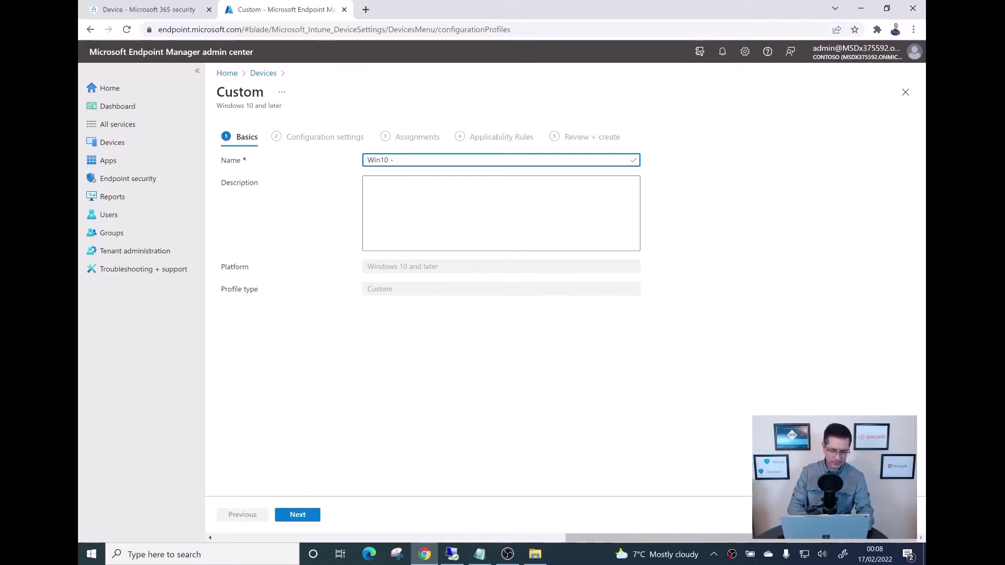
{"action": "type", "text": " IT"}
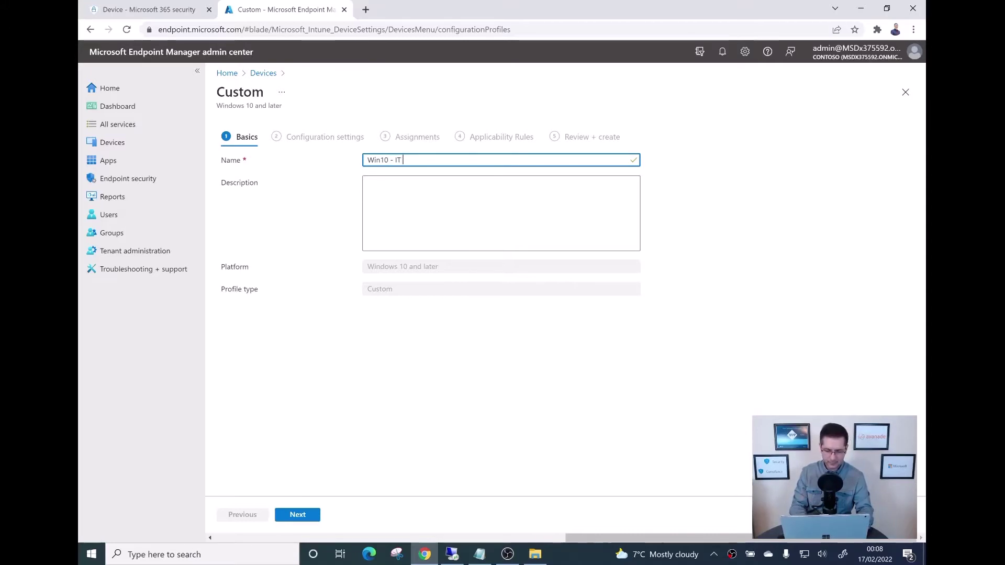
{"action": "type", "text": "IT_La"}
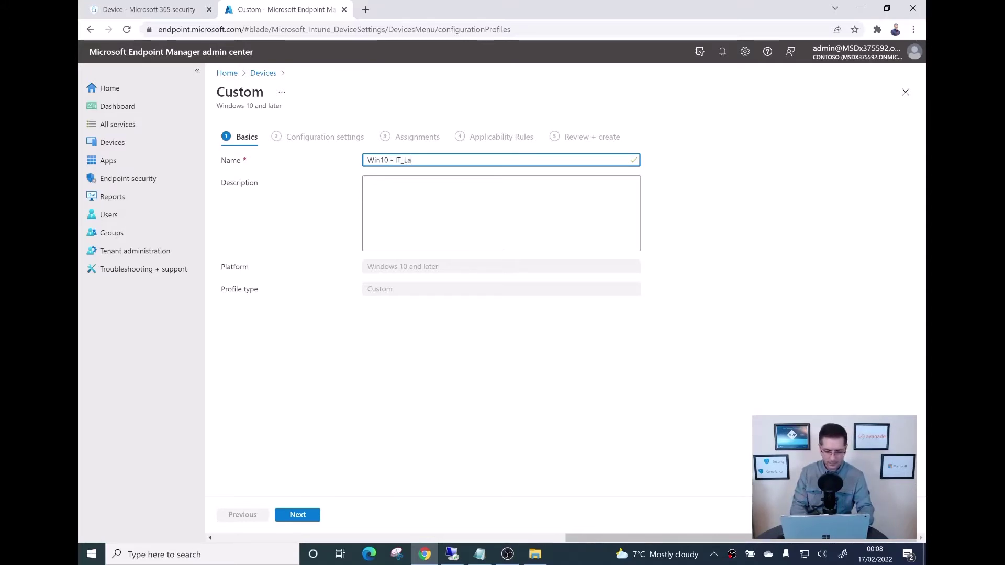
{"action": "type", "text": "ptop_"}
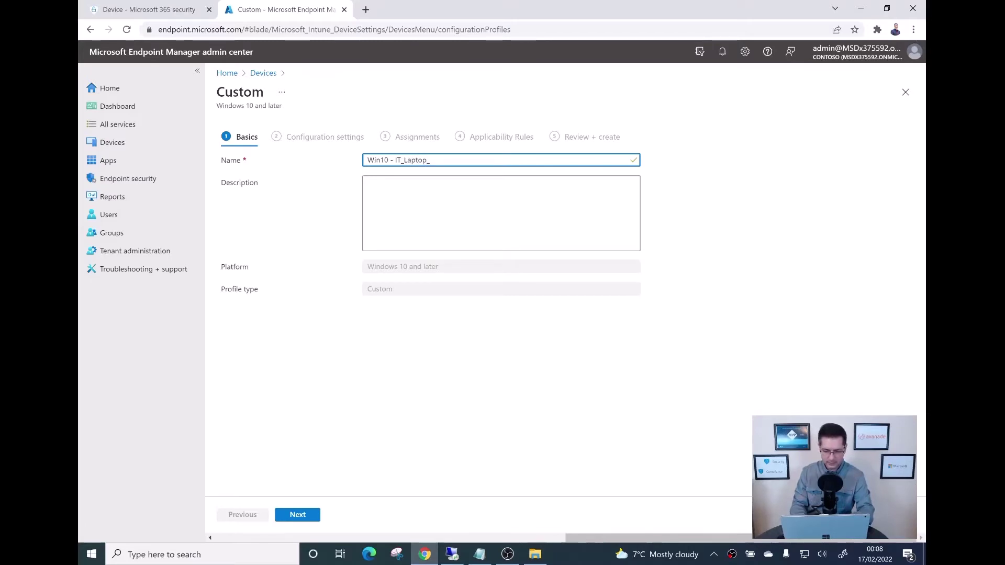
{"action": "type", "text": "Tag"}
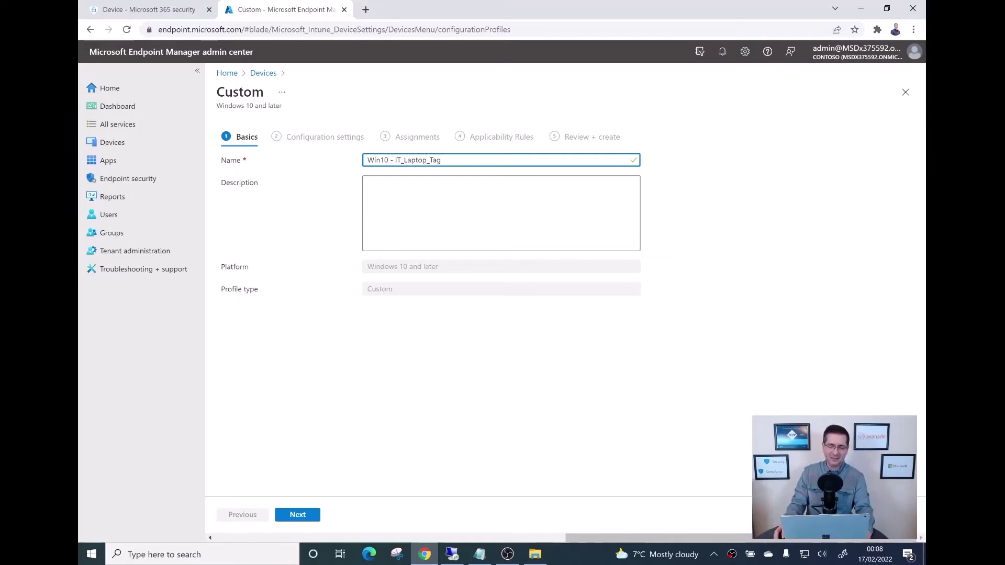
{"action": "left_click", "coordinate": [297, 514]}
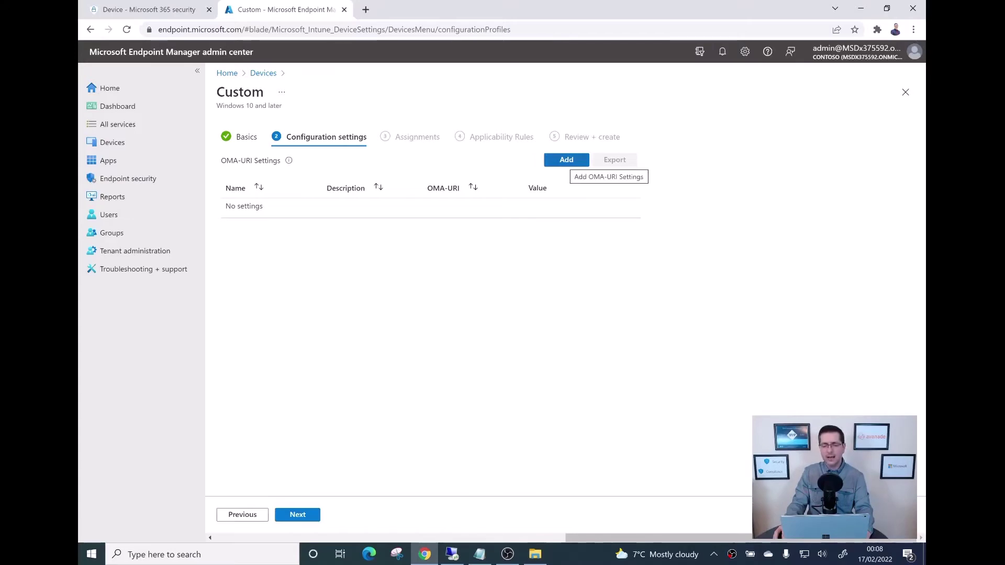
- Add an OMA-URI settings row and name it IT_laptop_tag
{"action": "left_click", "coordinate": [567, 160]}
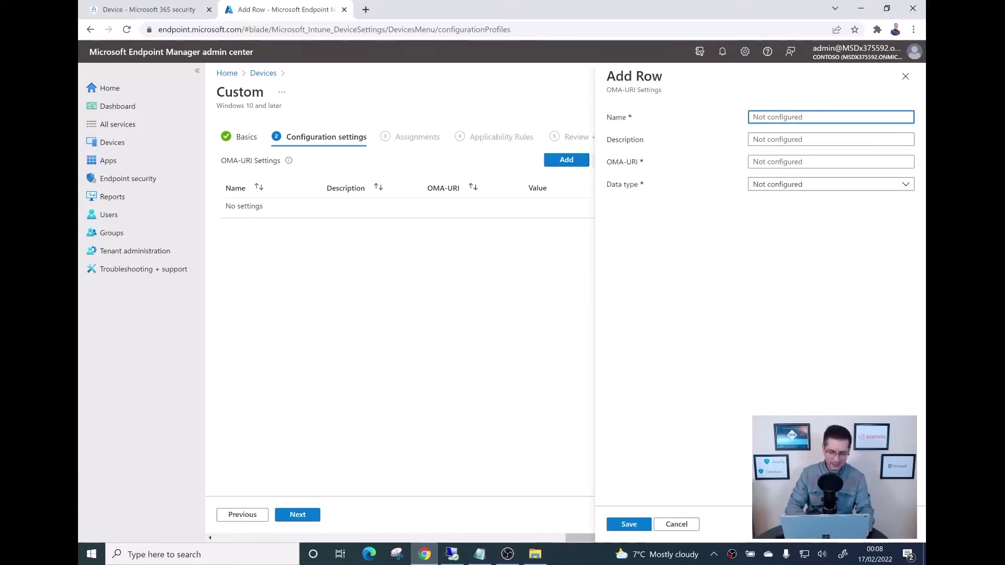
{"action": "type", "text": "IT"}
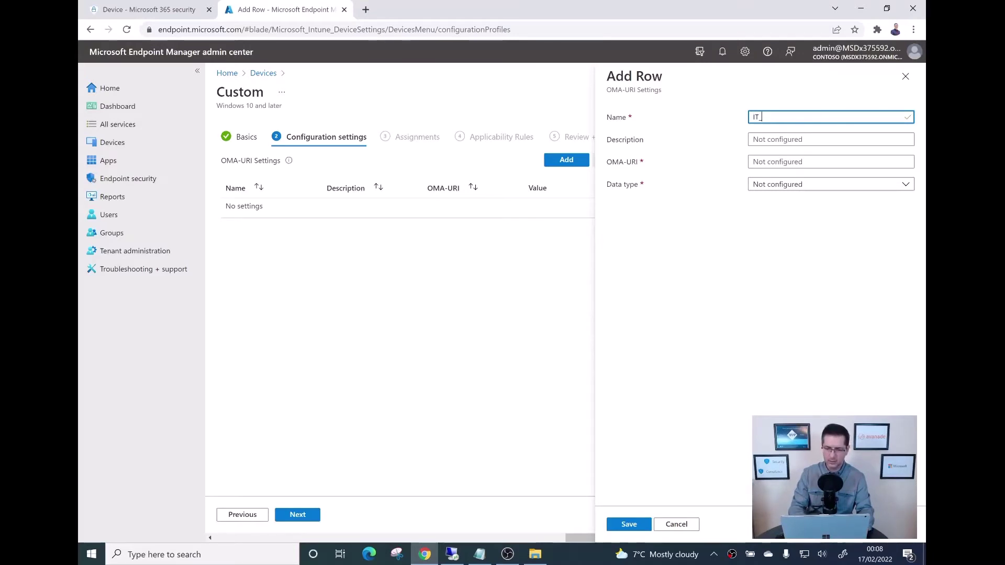
{"action": "type", "text": "_laptop"}
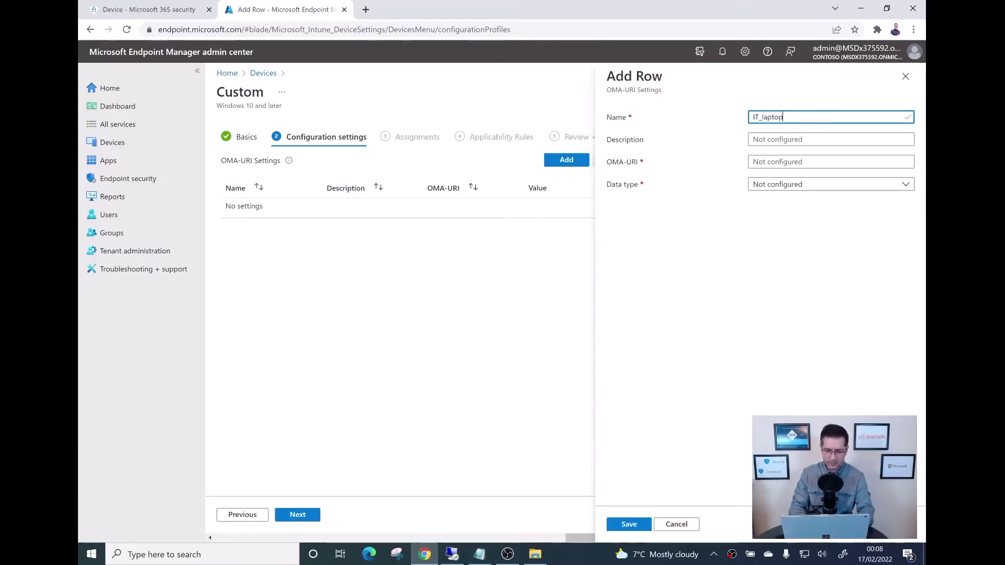
{"action": "type", "text": "_yag"}
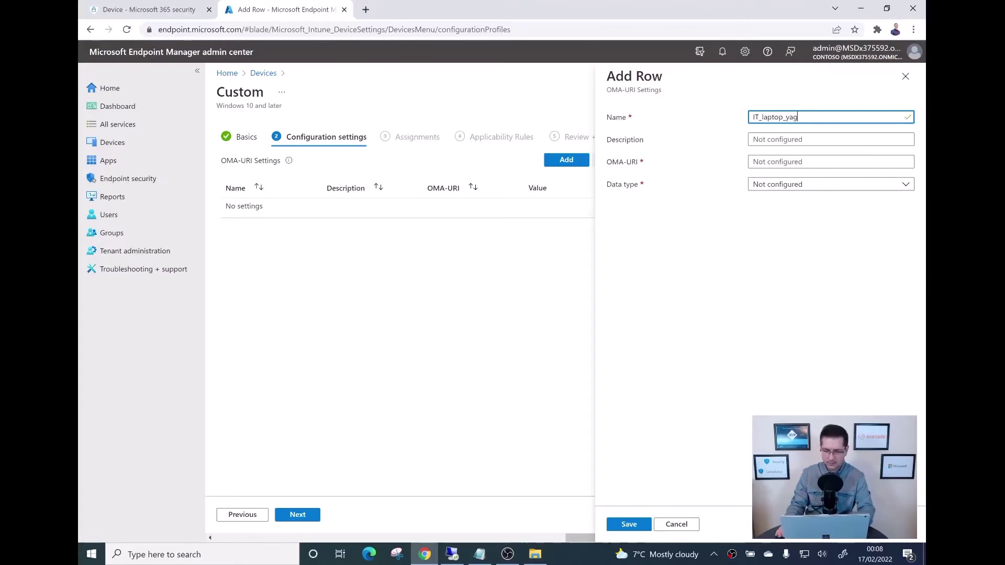
{"action": "key", "text": "BackSpace"}
{"action": "key", "text": "BackSpace"}
{"action": "key", "text": "BackSpace"}
{"action": "type", "text": "ta"}
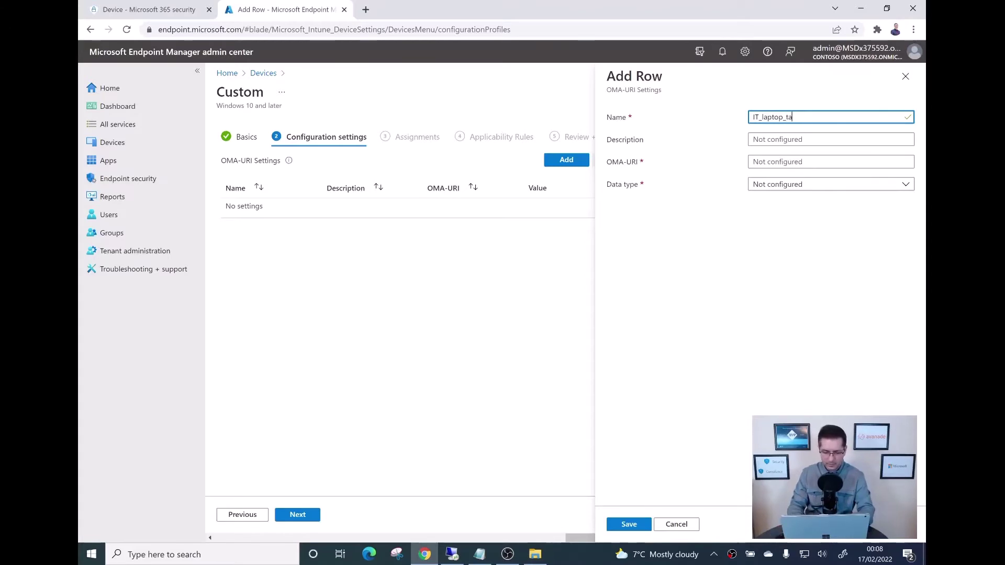
{"action": "type", "text": "g"}
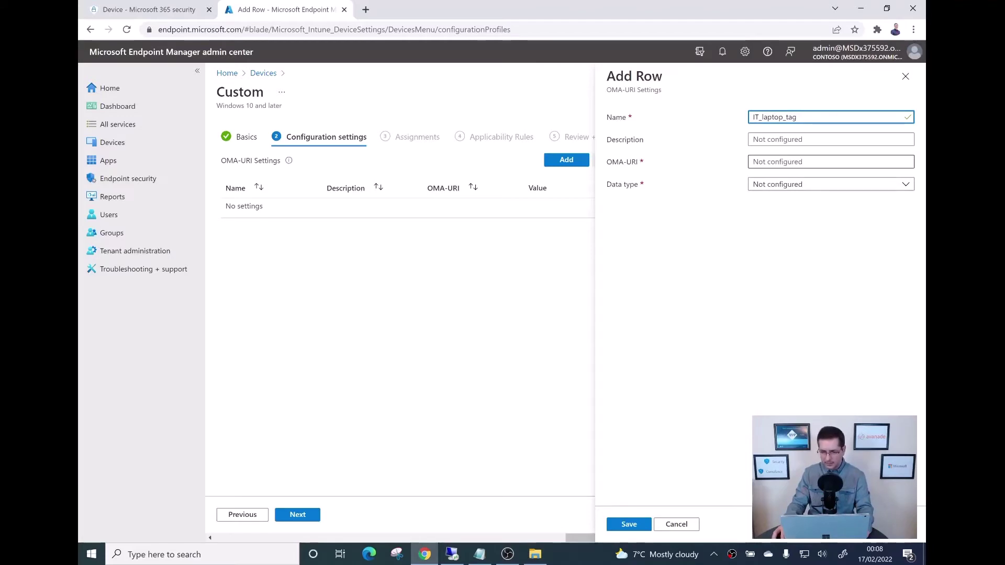
- Set the row's OMA-URI to ./Device/Vendor/MSFT/WindowsAdvancedThreatProtection/DeviceTagging/Group
{"action": "key", "text": "Tab"}
{"action": "key", "text": "Tab"}
{"action": "type", "text": "./Device/Vendor/MSFT/WindowsAdvancedThreatProtection/DeviceTagging/Group"}
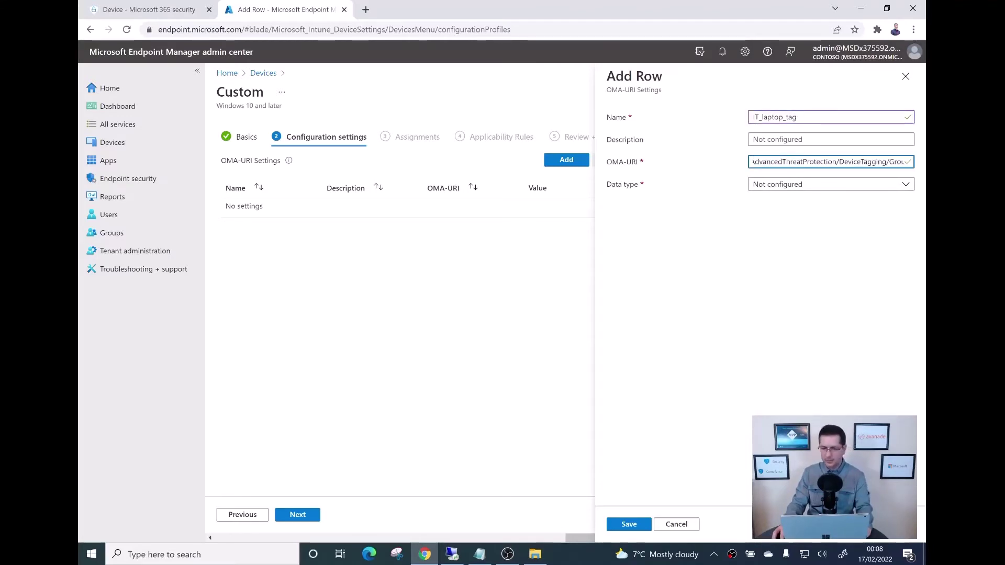
{"action": "left_click_drag", "start_coordinate": [771, 162], "coordinate": [908, 162]}
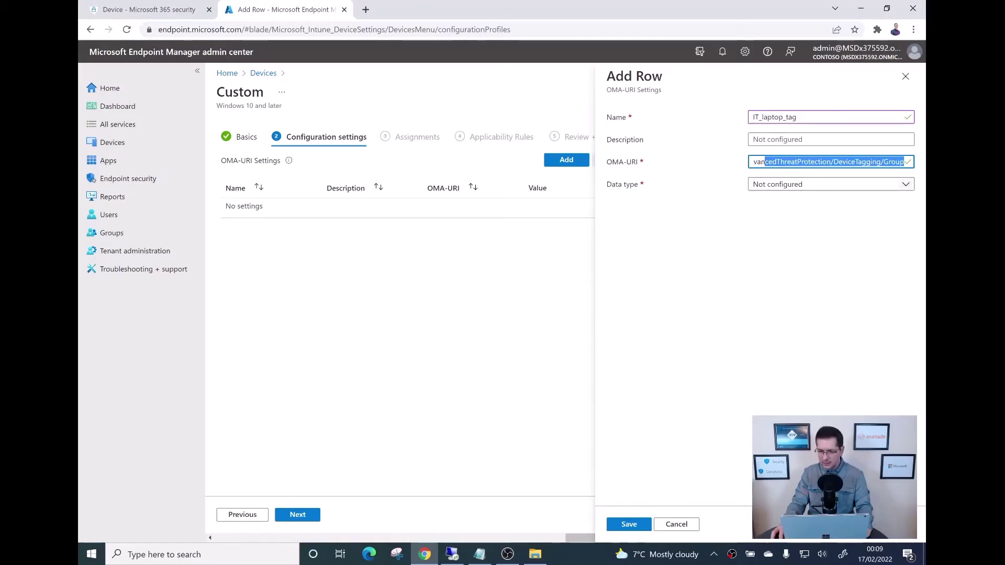
{"action": "key", "text": "Tab"}
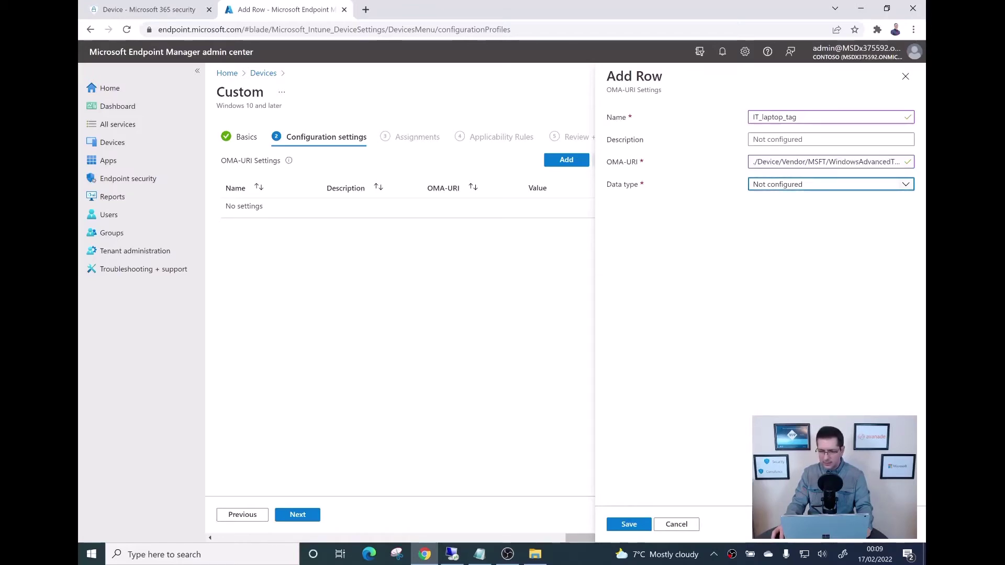
- Set the row's data type to String with the value IT-Laptop and save the row
{"action": "left_click", "coordinate": [831, 184]}
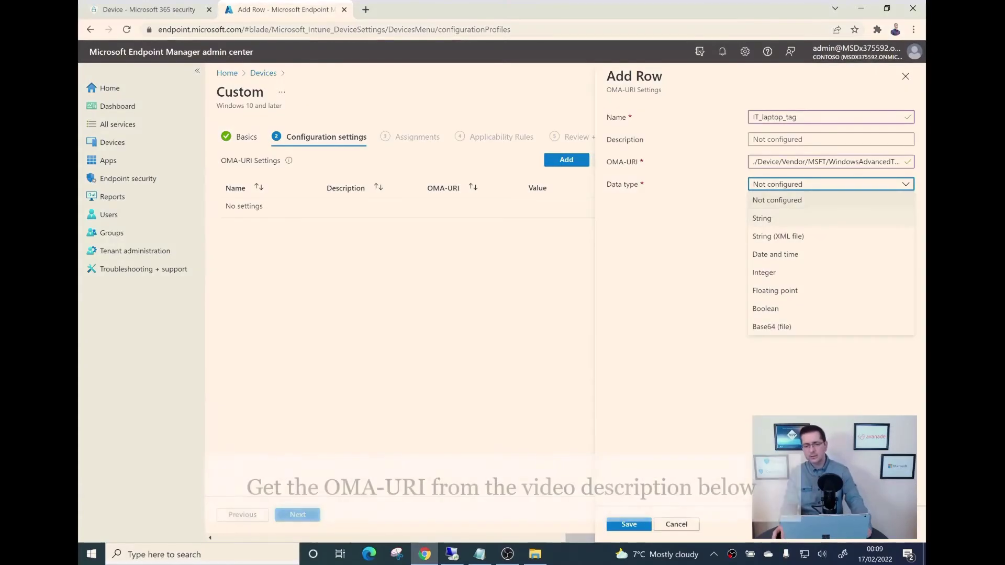
{"action": "key", "text": "Return"}
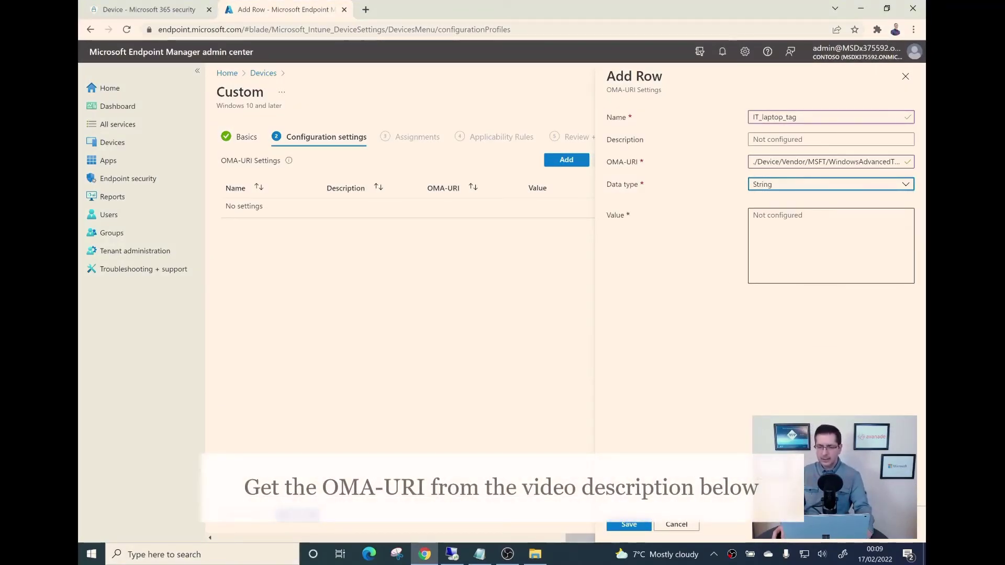
{"action": "key", "text": "Tab"}
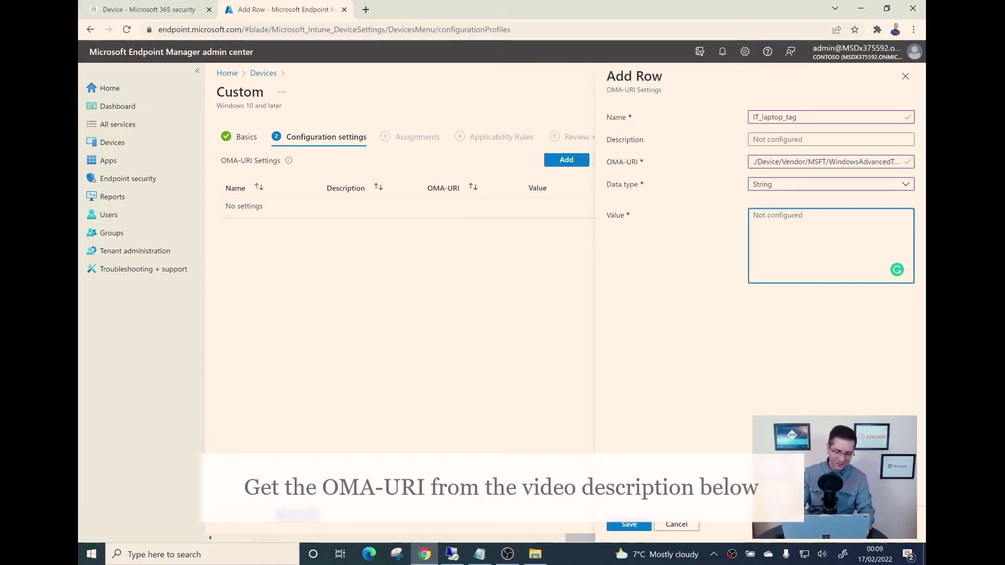
{"action": "type", "text": "IT-"}
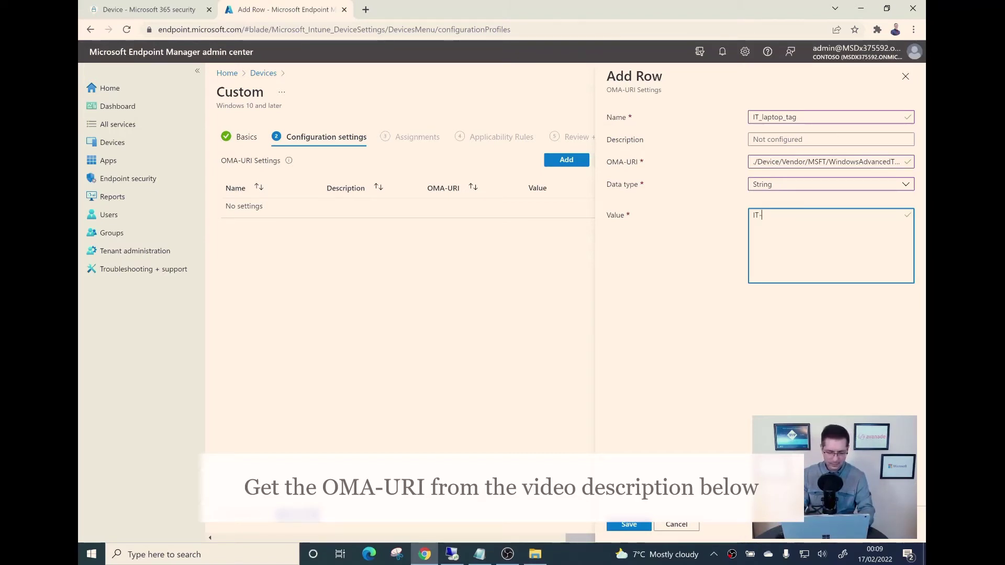
{"action": "type", "text": "Laptop"}
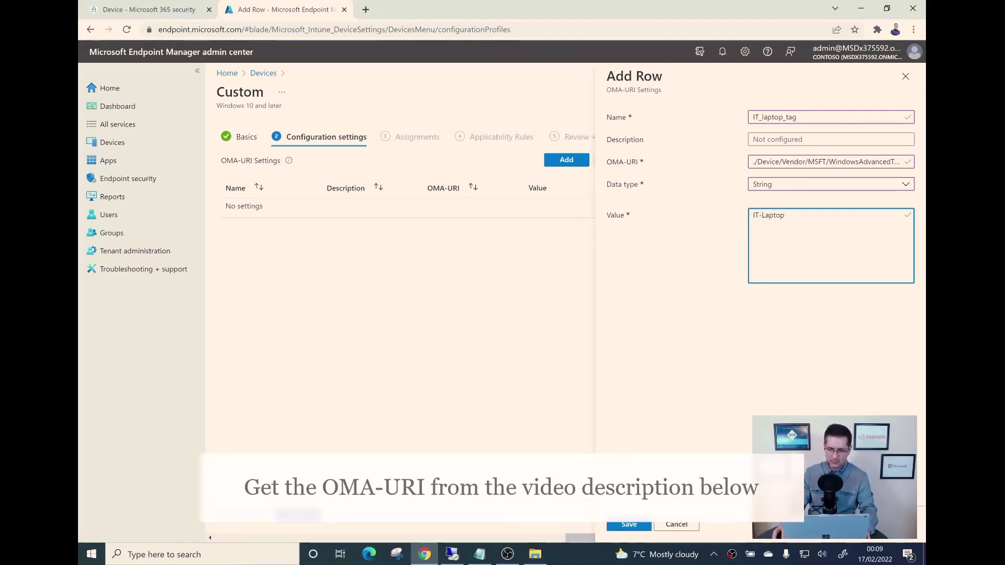
{"action": "key", "text": "Tab"}
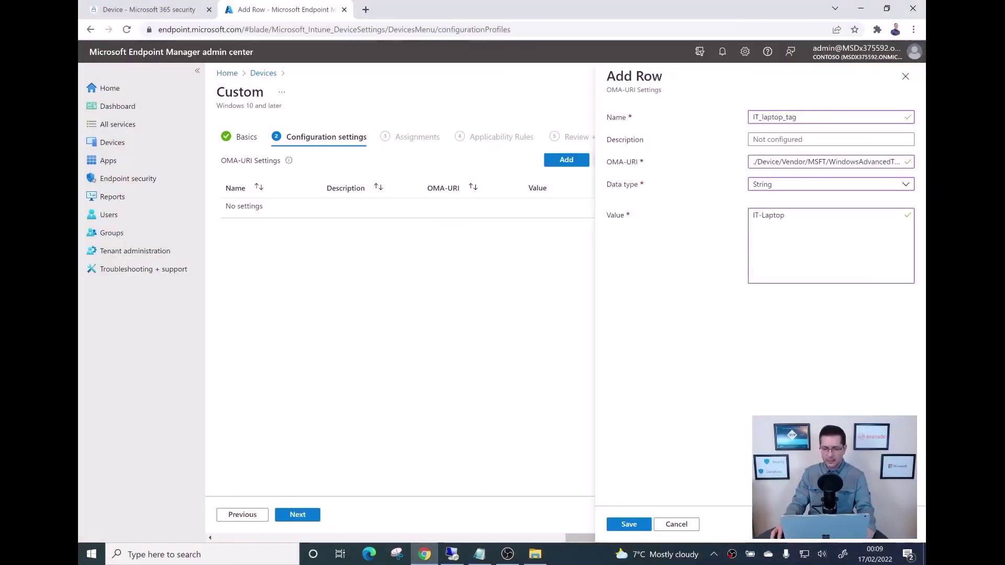
{"action": "key", "text": "Tab"}
{"action": "key", "text": "Return"}
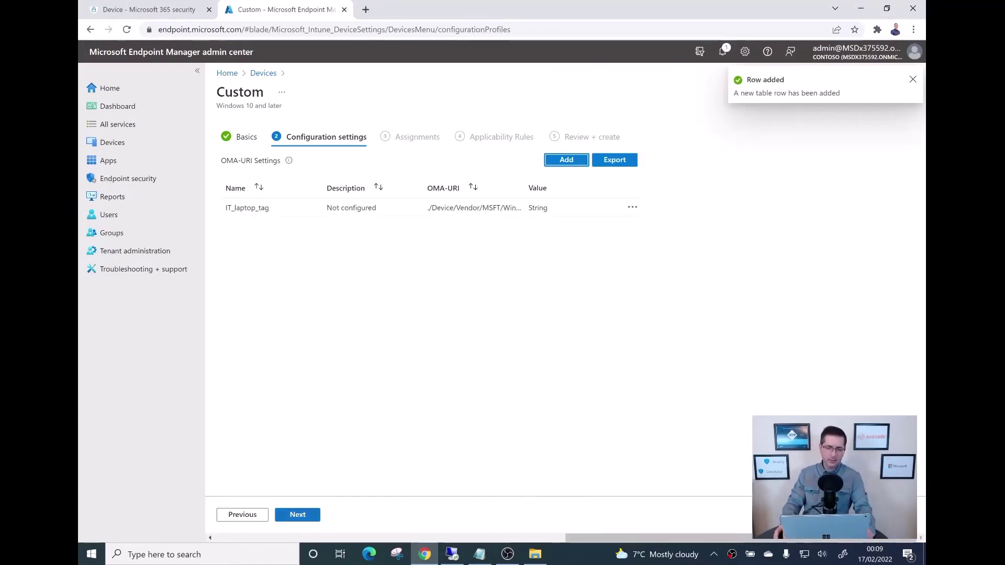
- Continue to the profile's assignments and include the sg-IT group
{"action": "left_click", "coordinate": [297, 515]}
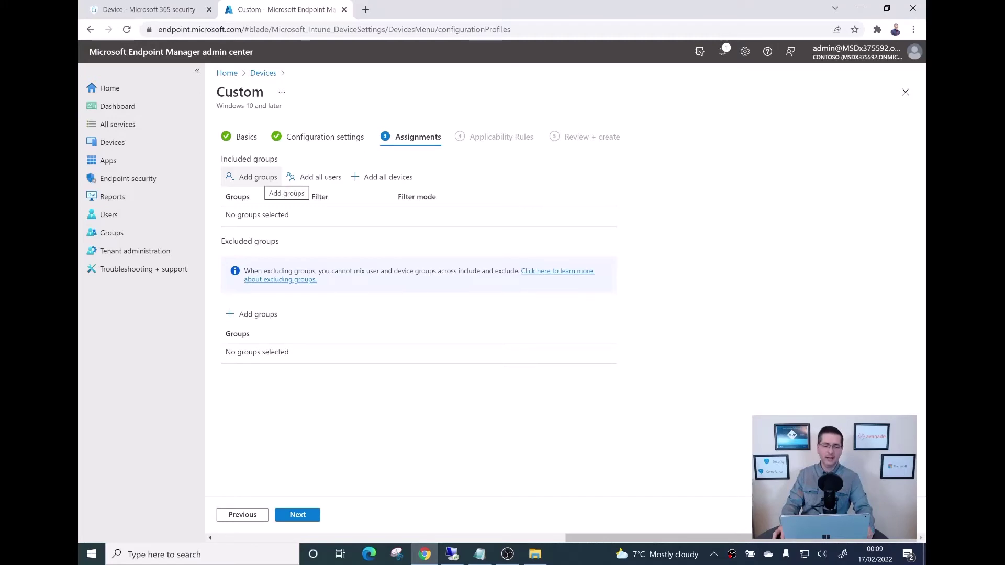
{"action": "left_click", "coordinate": [257, 177]}
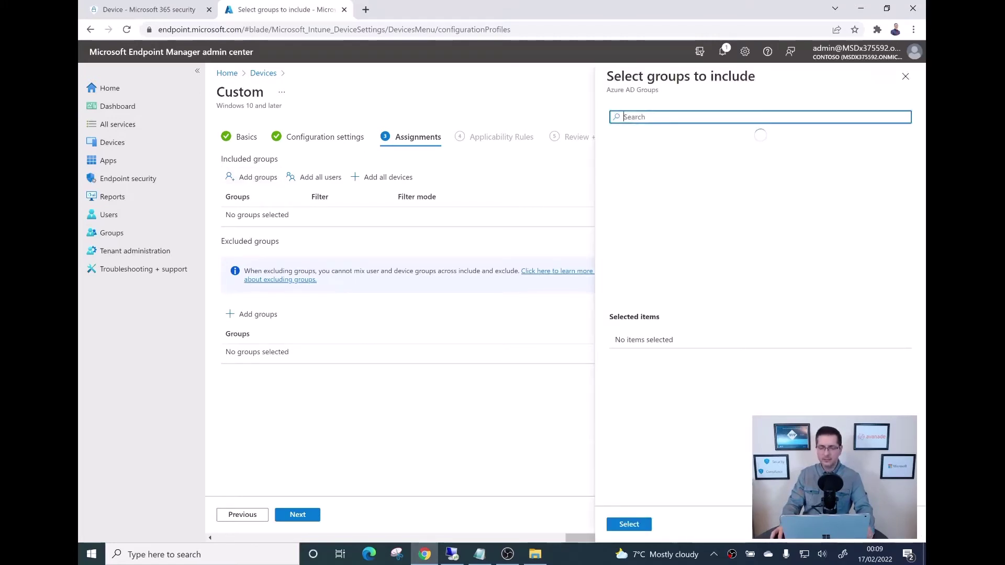
{"action": "type", "text": "sg-it"}
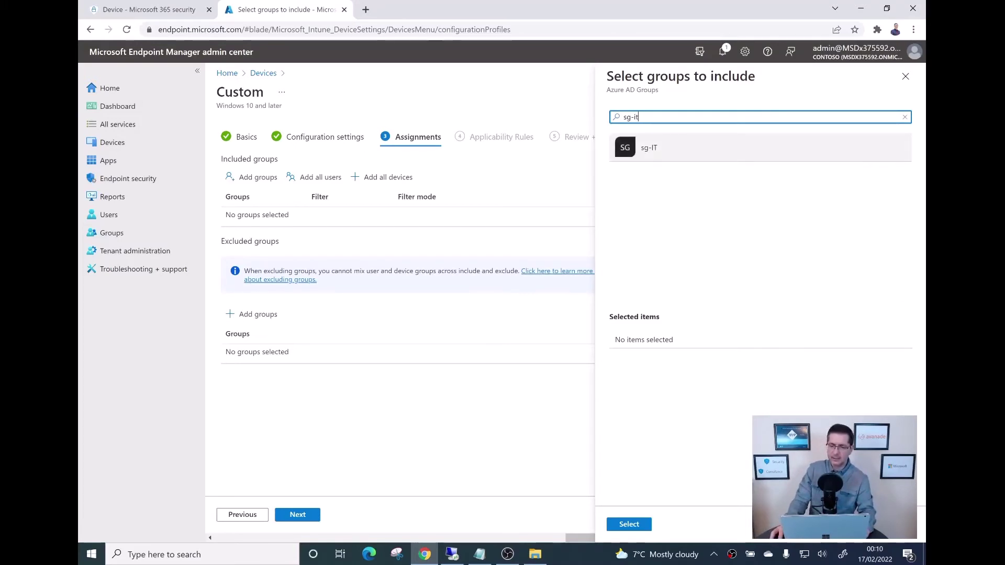
{"action": "left_click", "coordinate": [649, 147]}
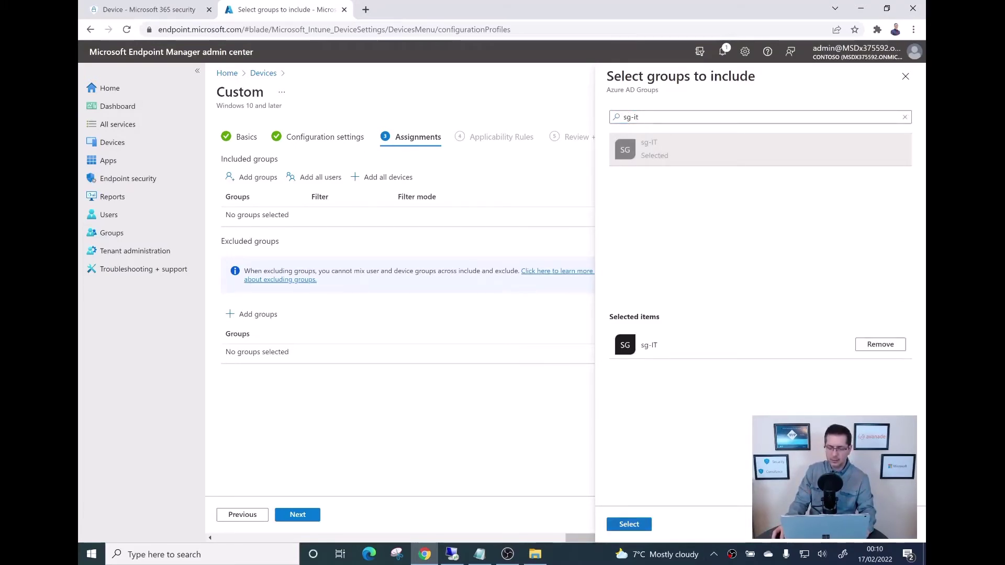
{"action": "left_click", "coordinate": [640, 525]}
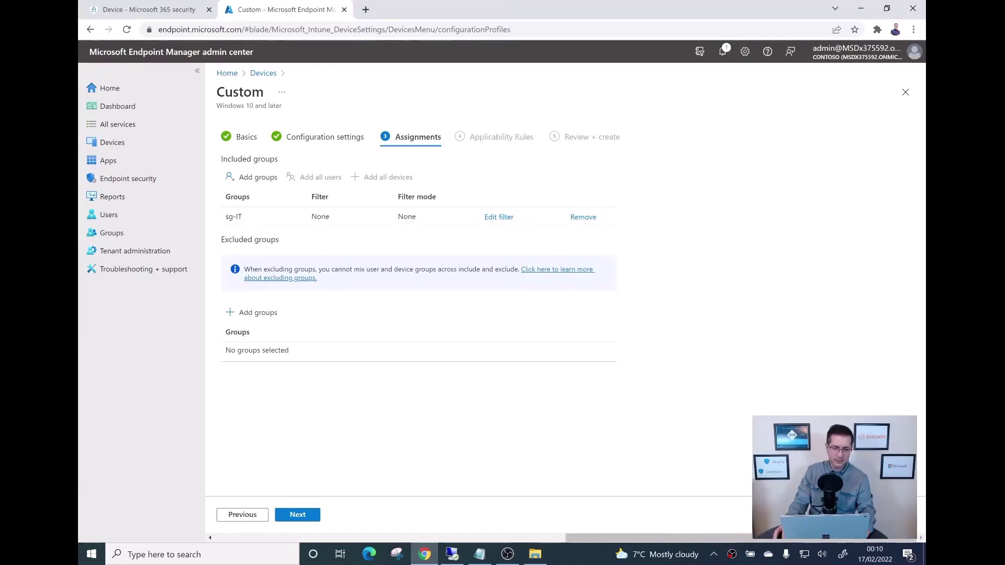
- Proceed past the applicability rules without adding any and create the profile
{"action": "left_click", "coordinate": [297, 514]}
{"action": "left_click", "coordinate": [297, 514]}
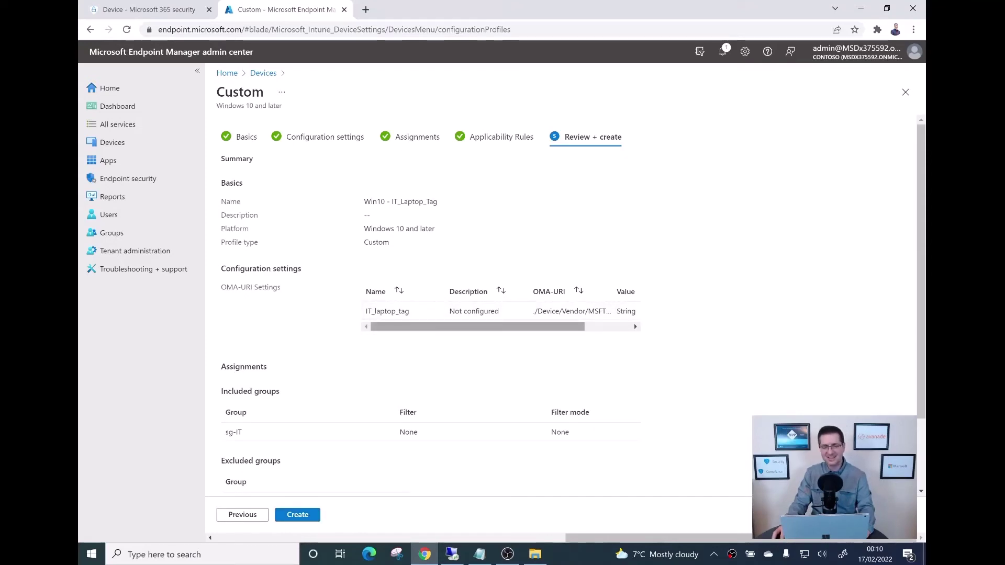
{"action": "left_click", "coordinate": [297, 515]}
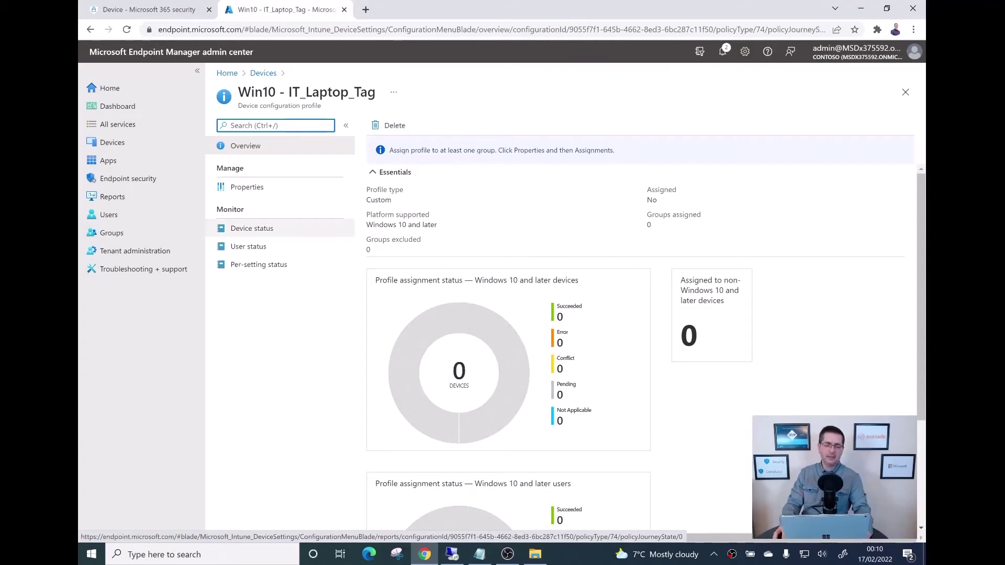
- View the new profile's device status and minimise the desktop101 remote session
{"action": "left_click", "coordinate": [252, 228]}
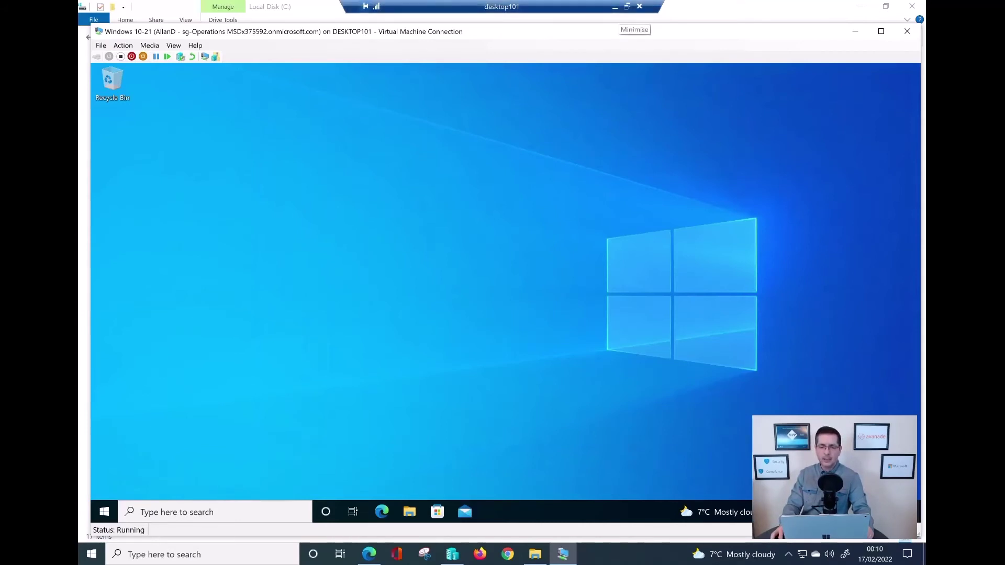
{"action": "left_click", "coordinate": [615, 6]}
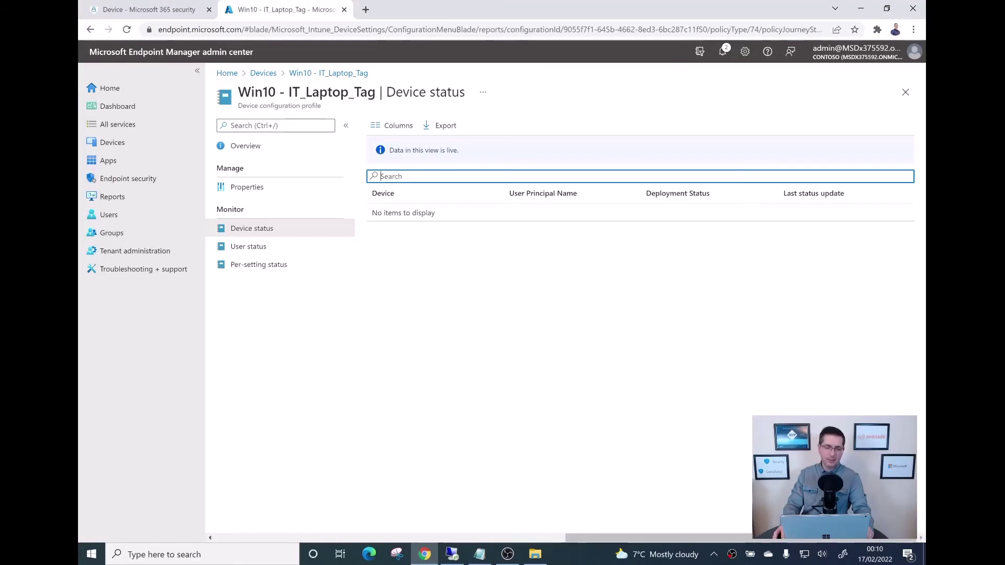
- Leave the profile's status page and open the list of all managed devices
{"action": "left_click", "coordinate": [263, 73]}
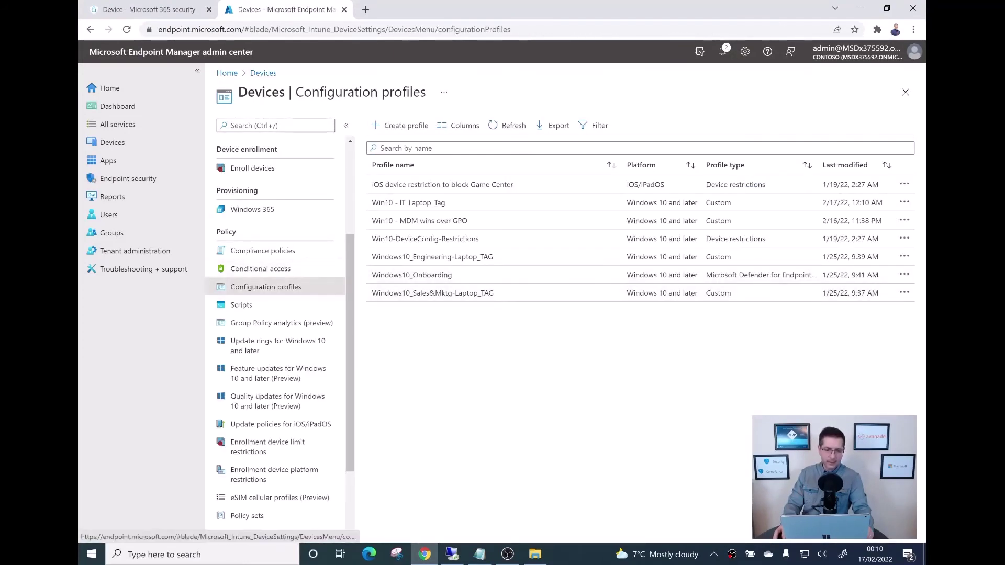
{"action": "scroll", "coordinate": [278, 314], "scroll_direction": "up", "scroll_amount": 5}
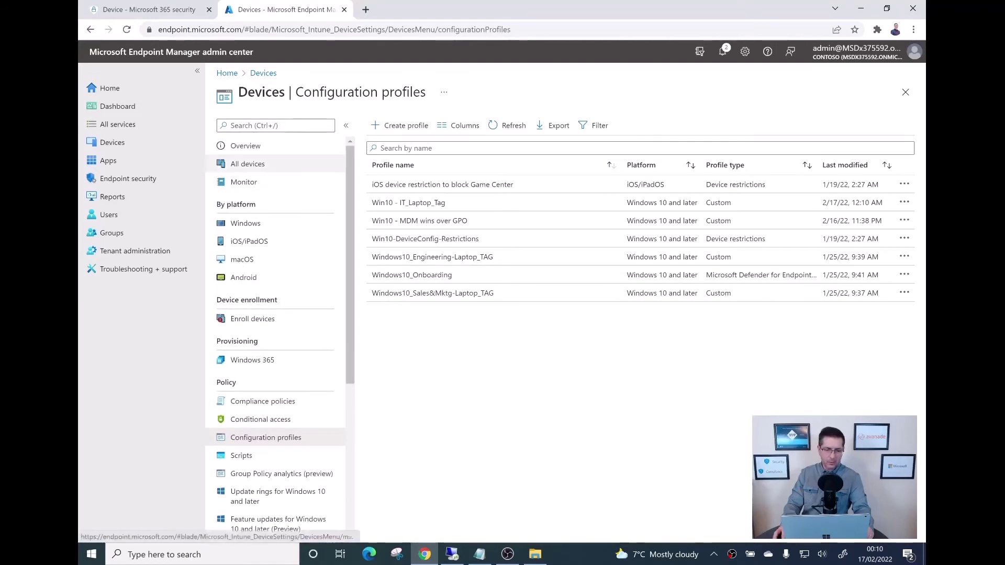
{"action": "left_click", "coordinate": [248, 163]}
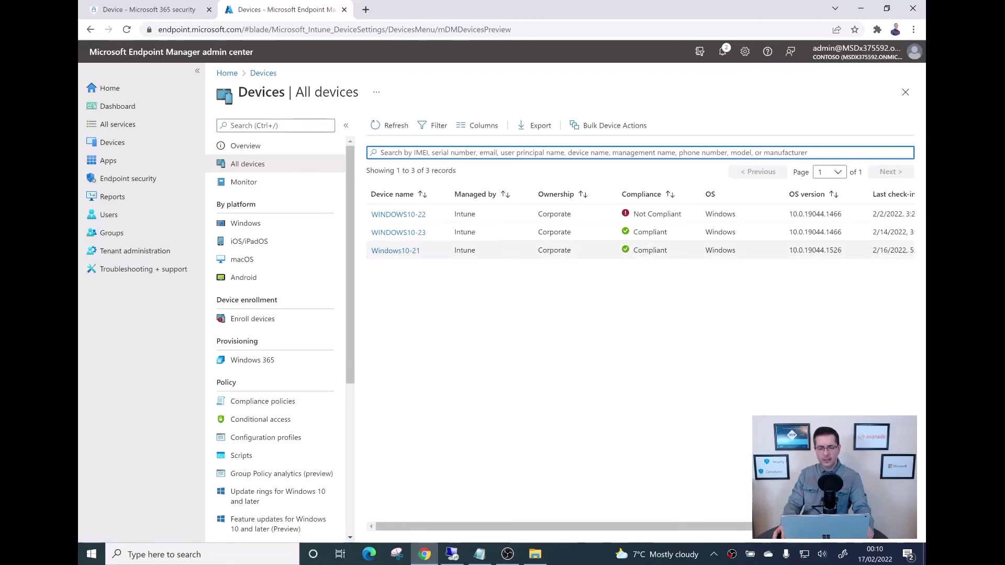
- Open the Windows10-21 device and sync it with Intune, confirming the check-in
{"action": "left_click", "coordinate": [395, 251]}
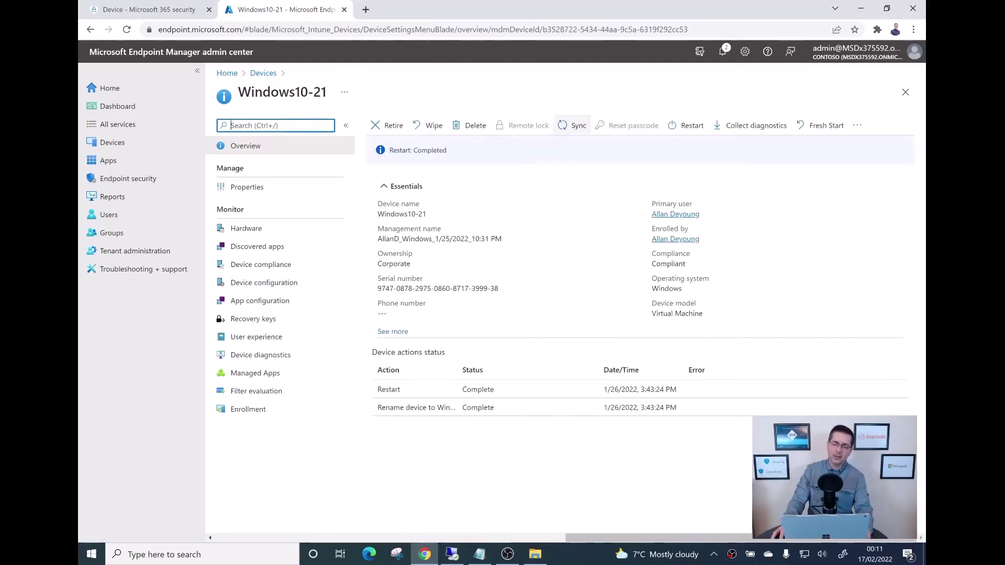
{"action": "left_click", "coordinate": [572, 125]}
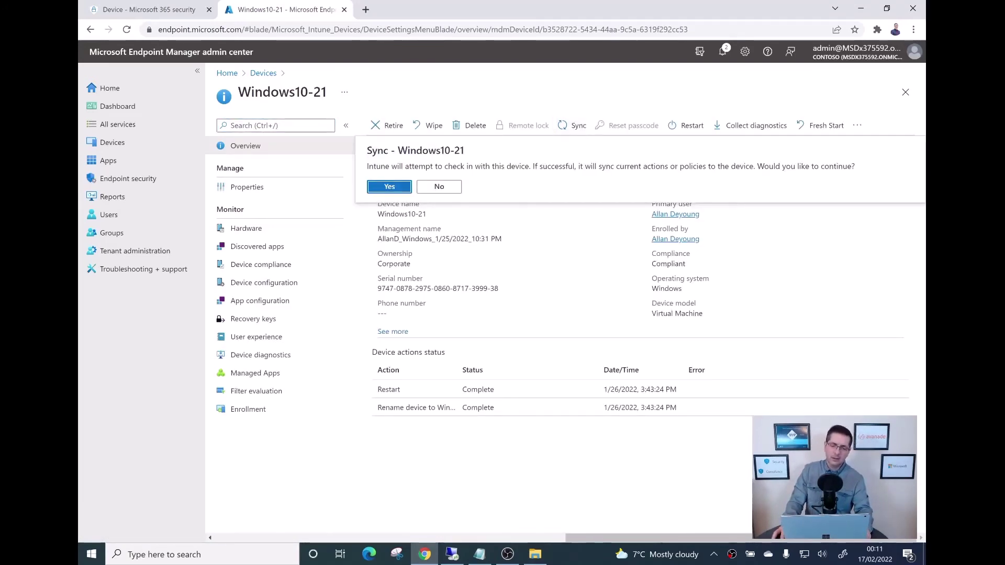
{"action": "left_click", "coordinate": [389, 186]}
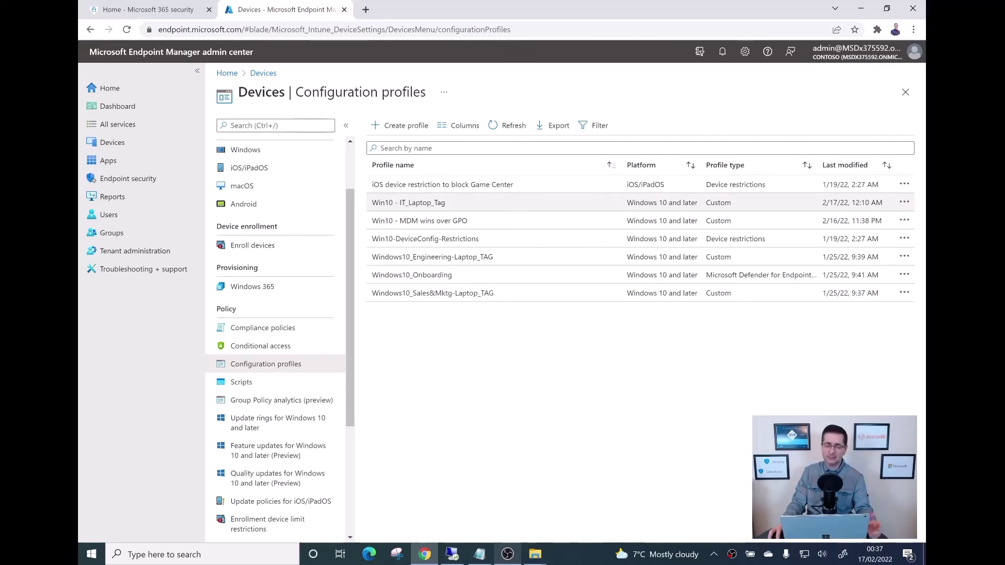
- Open the Win10 - IT_Laptop_Tag profile and check its deployment status on the assigned device
{"action": "left_click", "coordinate": [409, 203]}
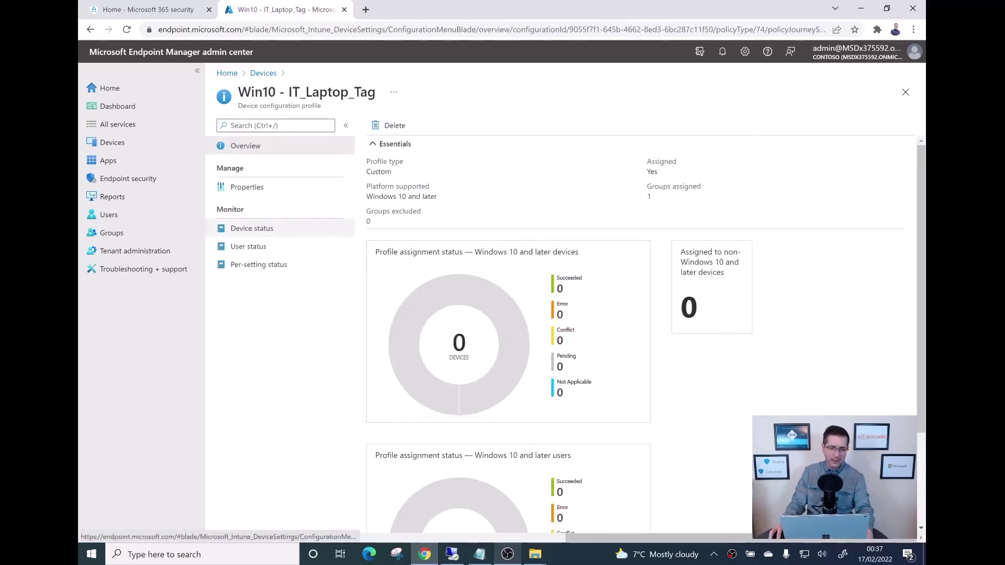
{"action": "left_click", "coordinate": [252, 229]}
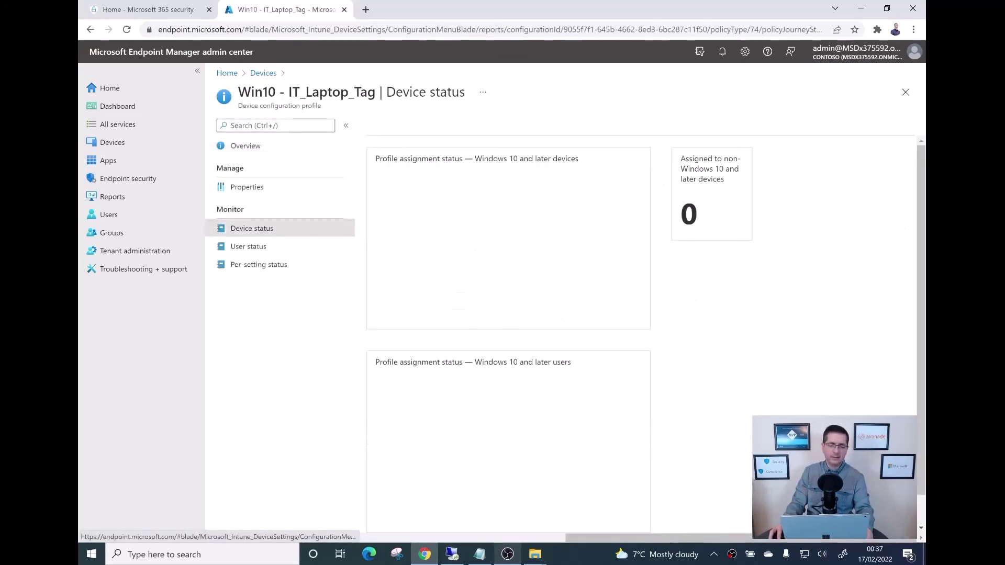
{"action": "left_click_drag", "start_coordinate": [692, 212], "coordinate": [657, 213]}
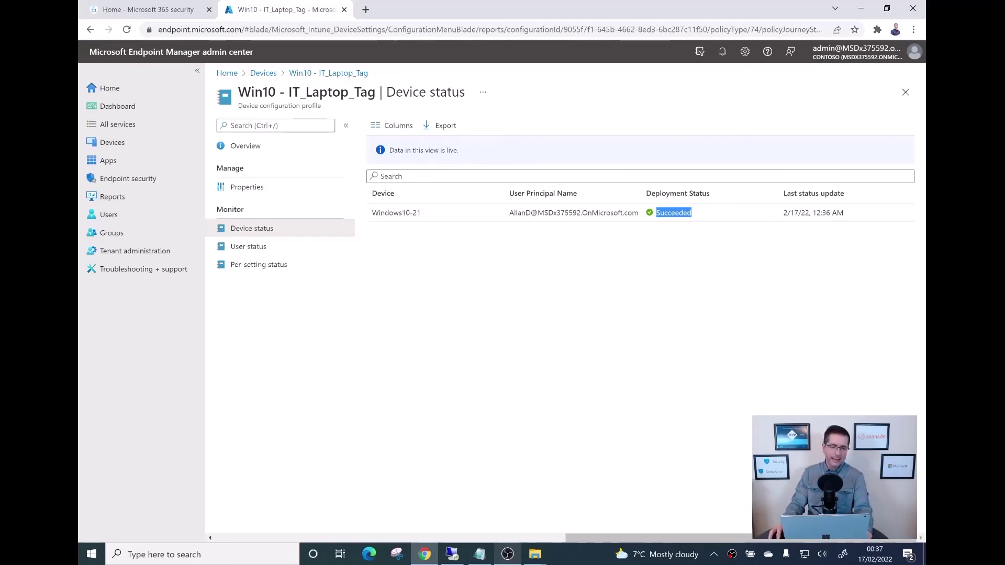
- Switch to Microsoft 365 Defender, open the device inventory and view the tags of the listed endpoints
{"action": "left_click", "coordinate": [148, 10]}
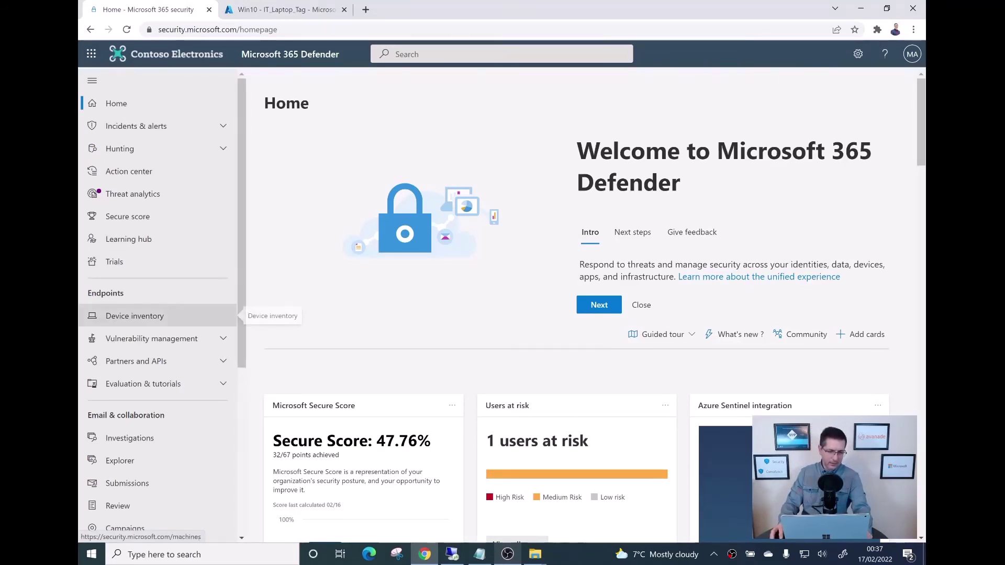
{"action": "left_click", "coordinate": [135, 316]}
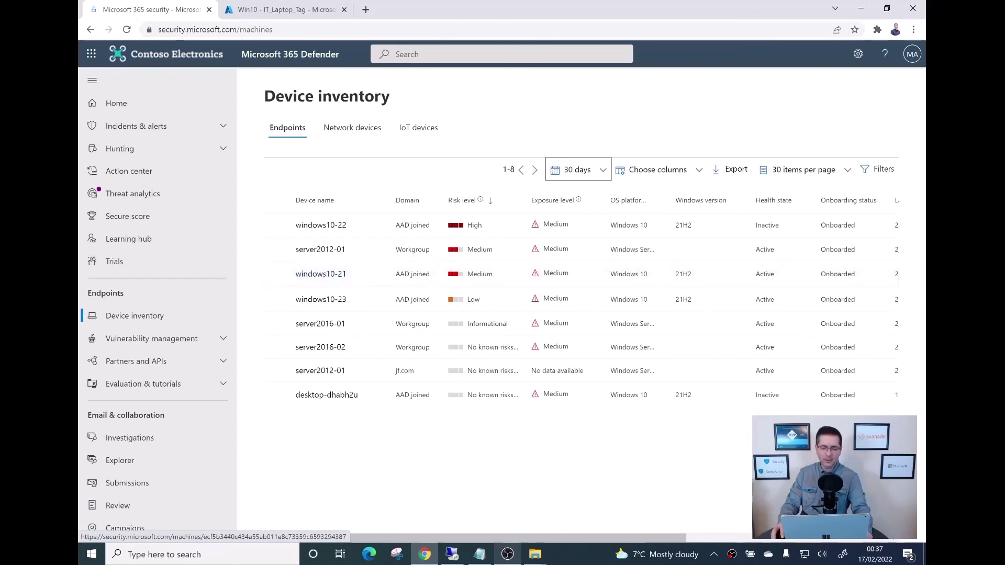
{"action": "left_click_drag", "start_coordinate": [480, 538], "coordinate": [626, 537]}
{"action": "scroll", "coordinate": [582, 274], "scroll_direction": "right", "scroll_amount": 2}
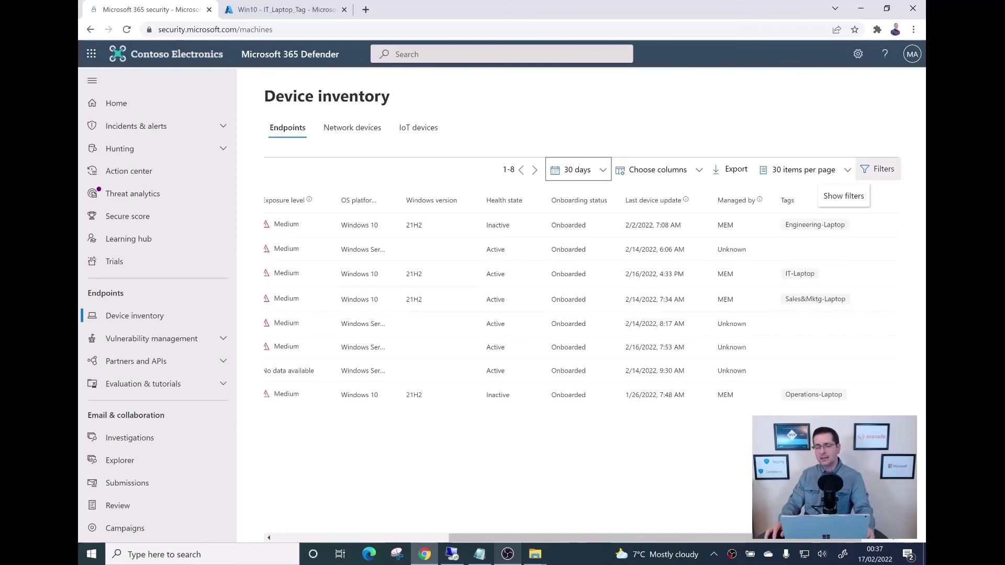
- Filter the device inventory by the IT-Laptop tag and review the matching device's columns, including its tags
{"action": "left_click", "coordinate": [880, 169]}
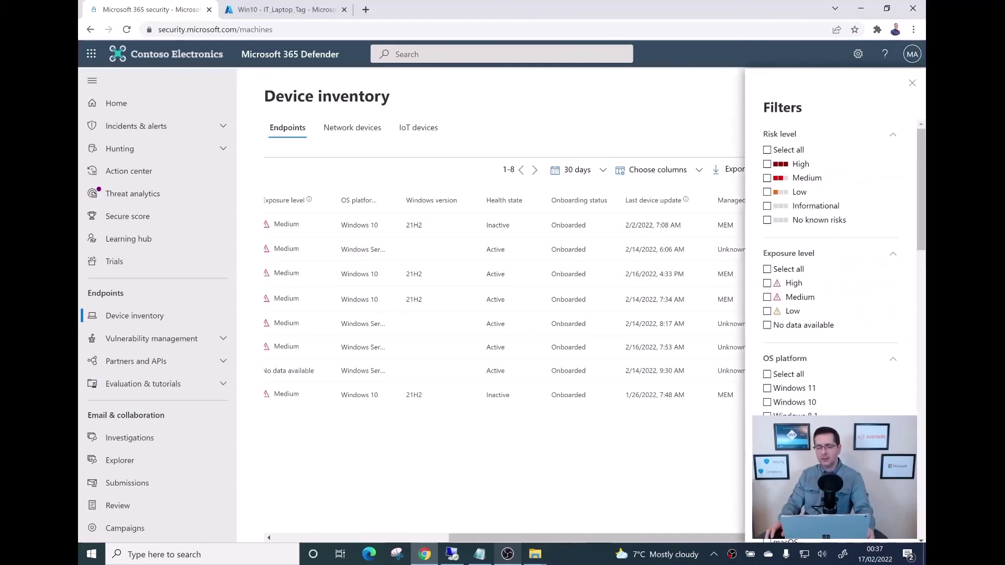
{"action": "scroll", "coordinate": [832, 262], "scroll_direction": "down", "scroll_amount": 15}
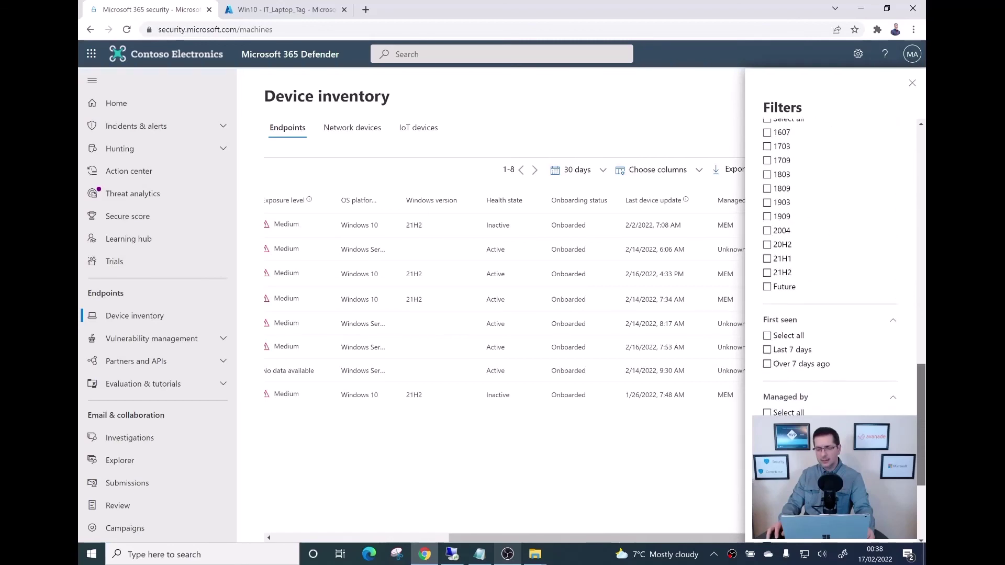
{"action": "scroll", "coordinate": [832, 262], "scroll_direction": "down", "scroll_amount": 2}
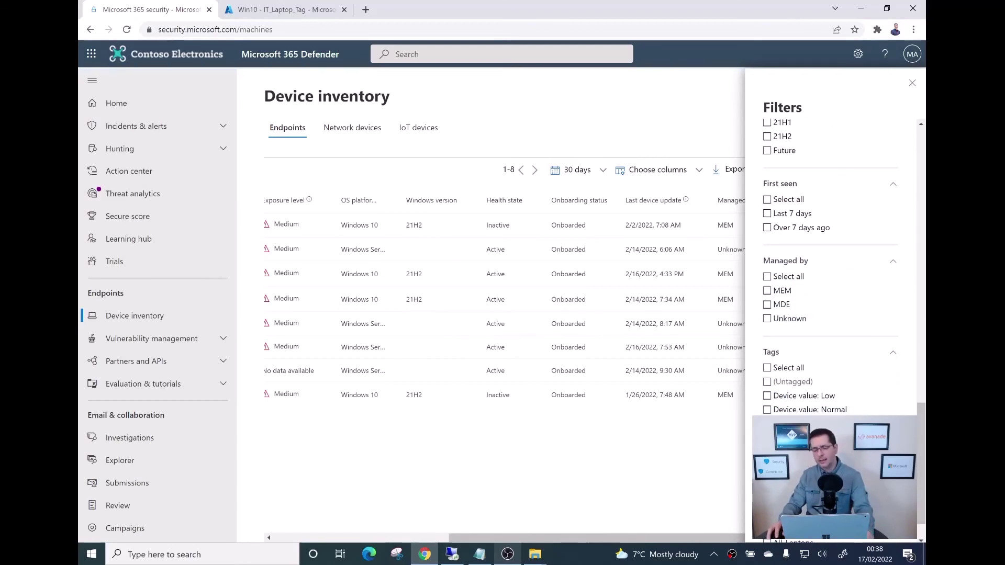
{"action": "left_click", "coordinate": [767, 466]}
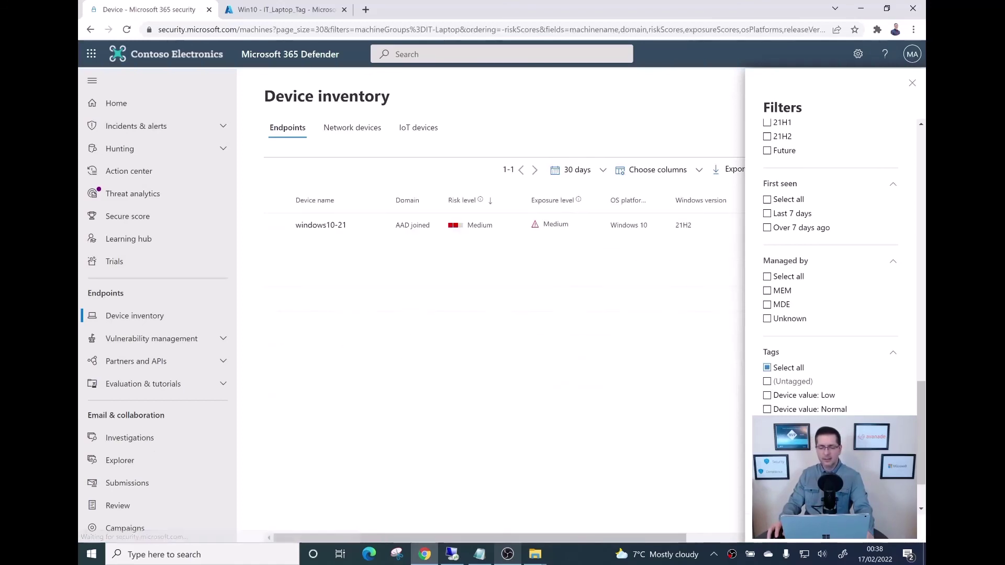
{"action": "key", "text": "Escape"}
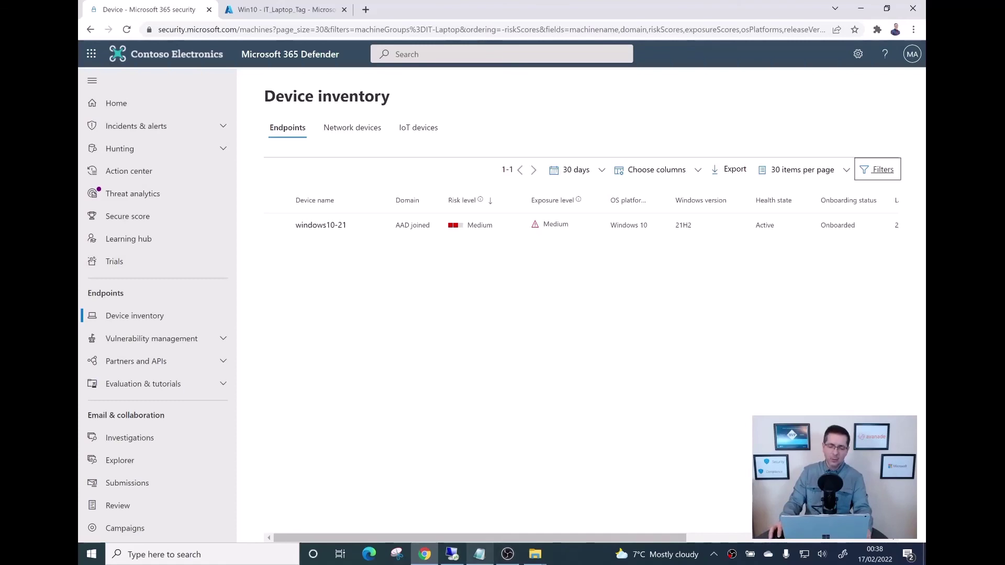
{"action": "left_click_drag", "start_coordinate": [506, 537], "coordinate": [709, 537]}
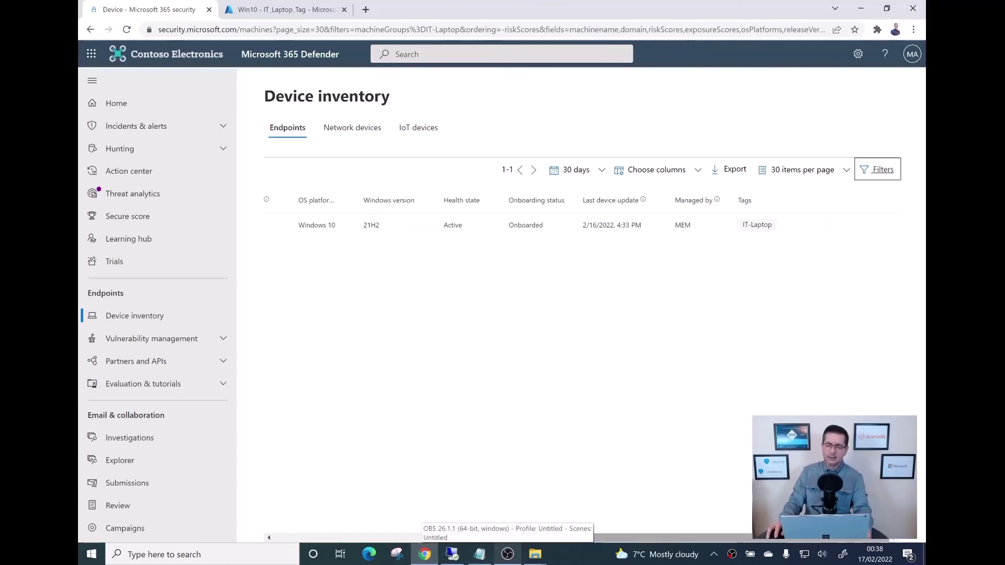
{"action": "scroll", "coordinate": [476, 538], "scroll_direction": "left", "scroll_amount": 5}
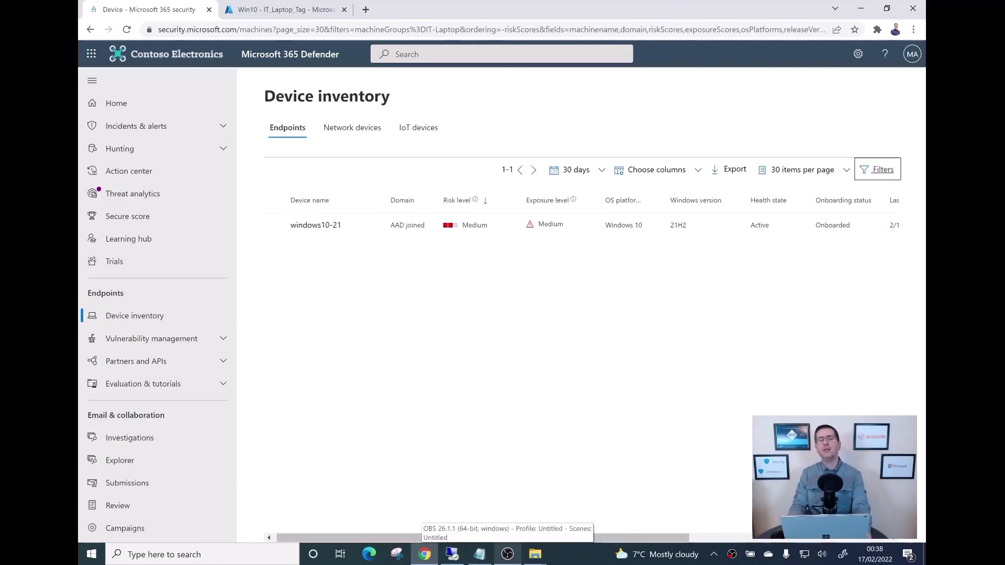